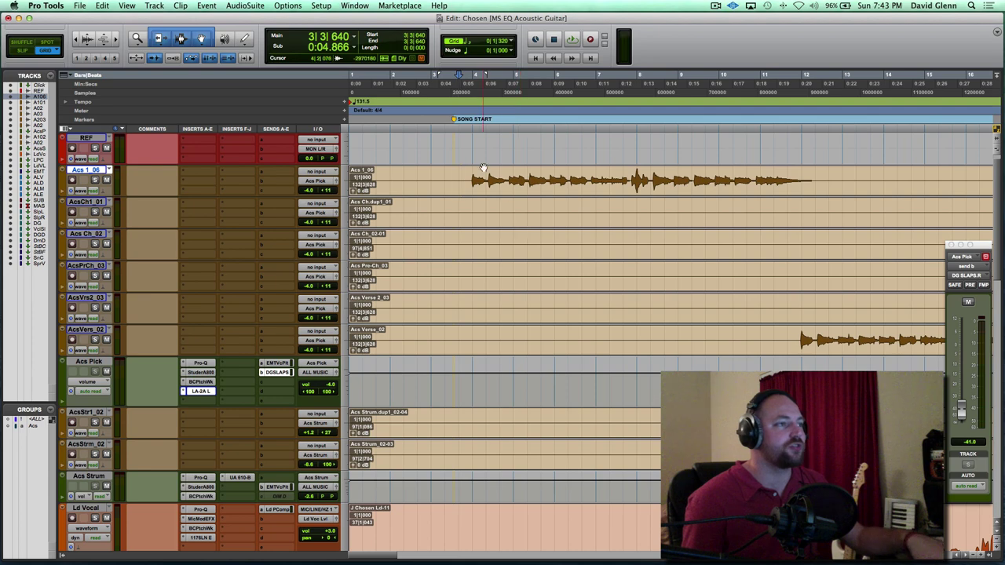
Scroll to bar 62 and set the play position at the Location 3 marker
{"action": "scroll", "coordinate": [488, 179], "scroll_direction": "right", "scroll_amount": 15}
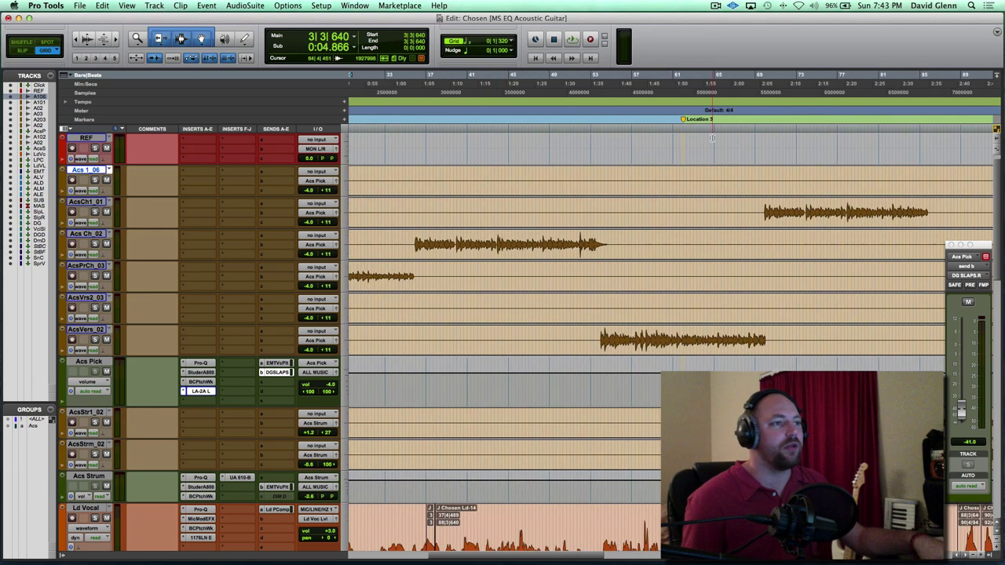
{"action": "left_click", "coordinate": [685, 120]}
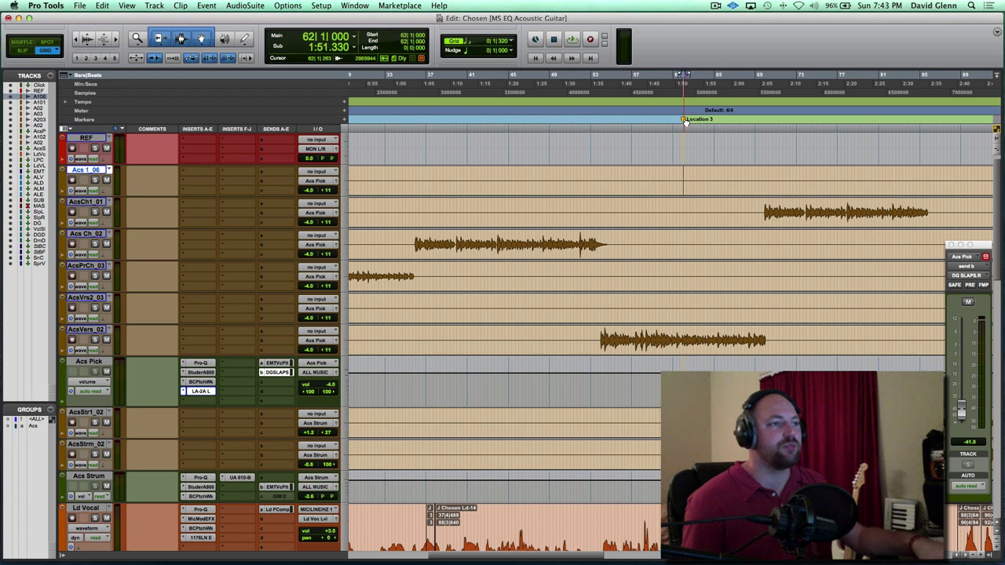
{"action": "scroll", "coordinate": [685, 122], "scroll_direction": "right", "scroll_amount": 4}
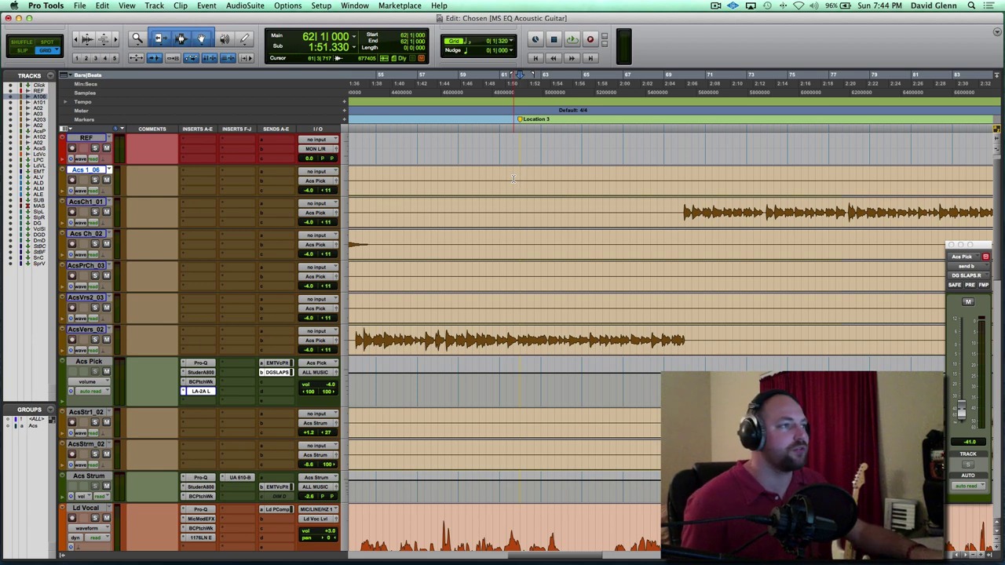
{"action": "key", "text": "space"}
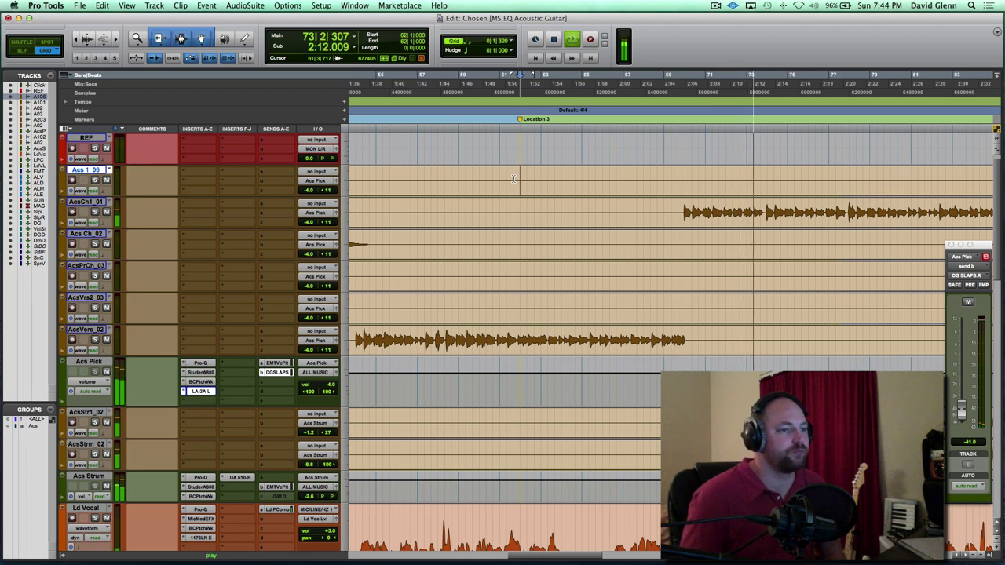
{"action": "scroll", "coordinate": [513, 179], "scroll_direction": "down", "scroll_amount": 3}
{"action": "scroll", "coordinate": [513, 179], "scroll_direction": "right", "scroll_amount": 5}
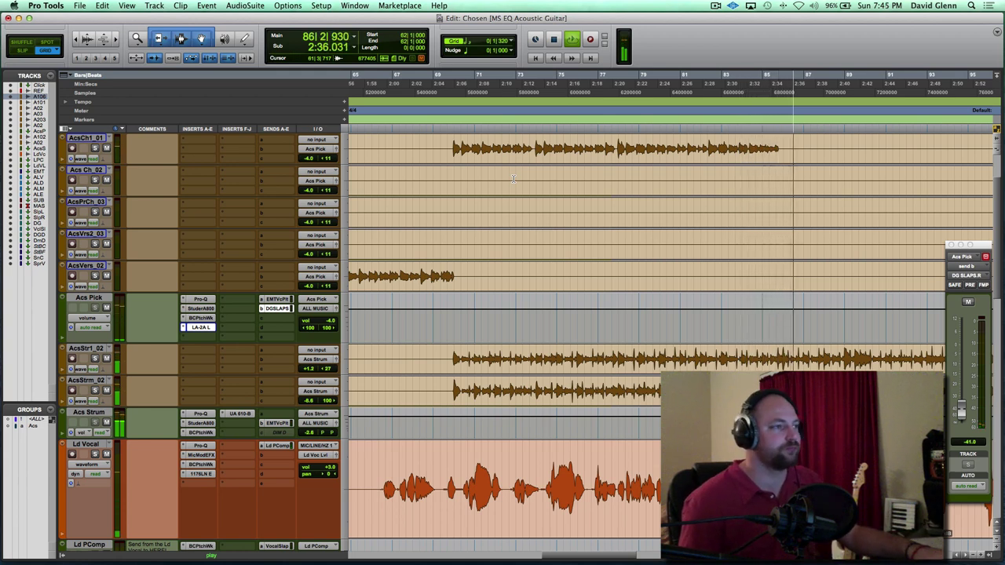
{"action": "key", "text": "space"}
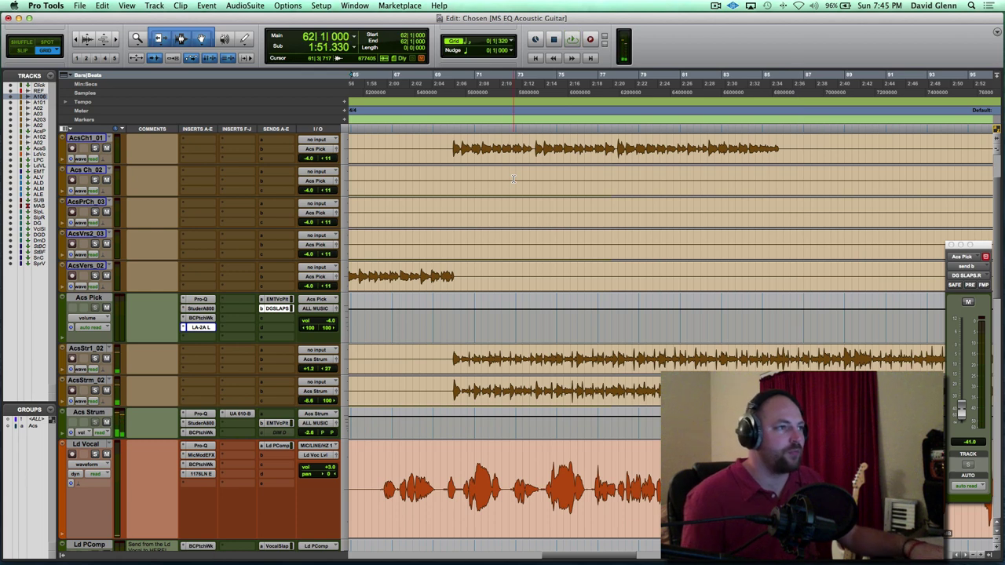
Zoom in on the first Acs 1_06 clip and set the play position to 3|3|640
{"action": "key", "text": "super+bracketleft"}
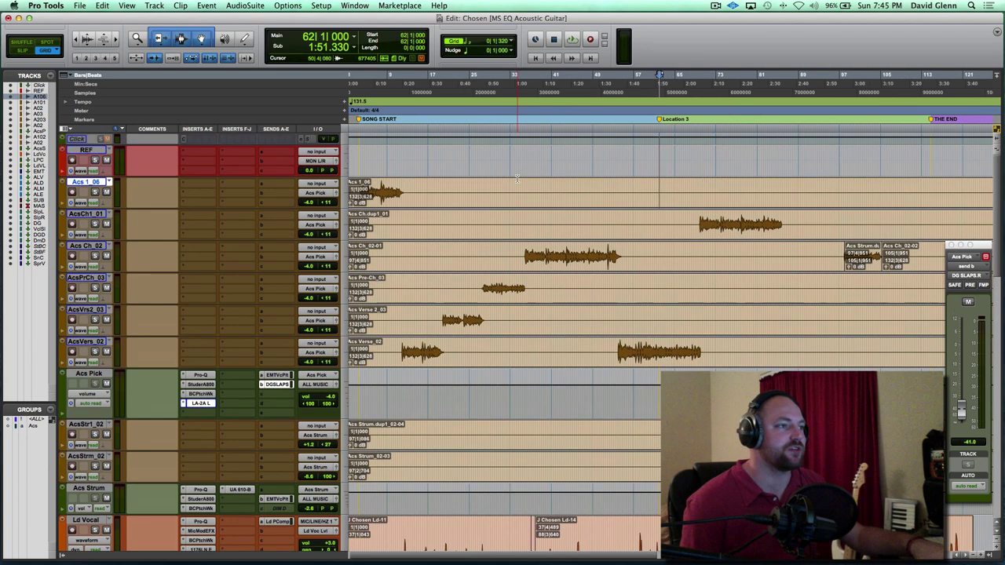
{"action": "left_click", "coordinate": [384, 187]}
{"action": "key", "text": "super+bracketright"}
{"action": "key", "text": "super+bracketright"}
{"action": "key", "text": "super+bracketright"}
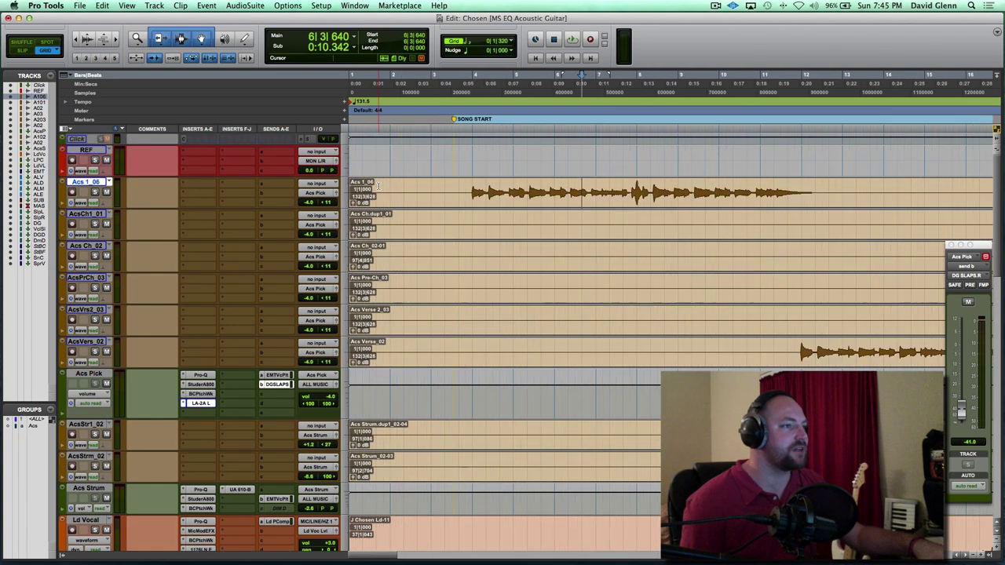
{"action": "left_click", "coordinate": [457, 191]}
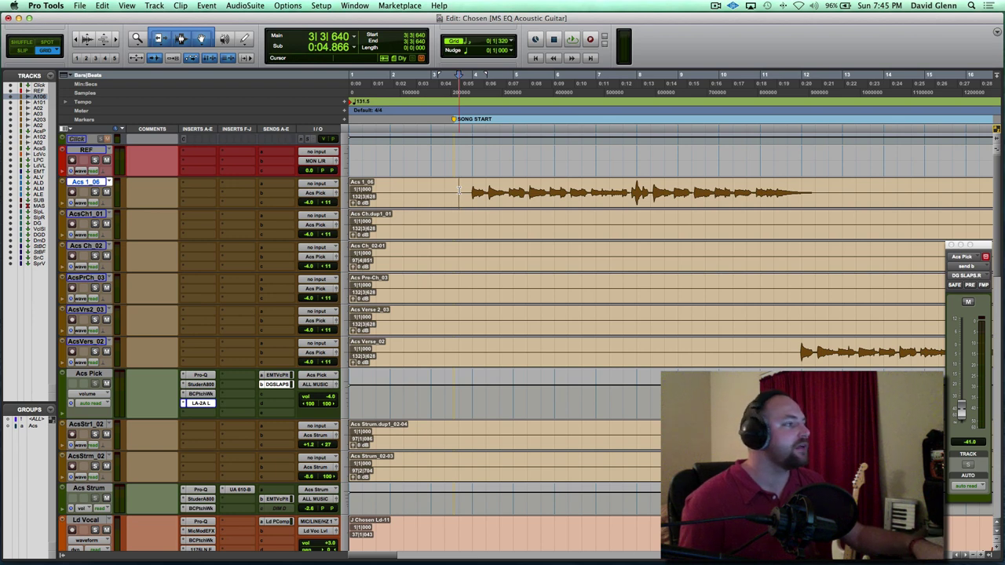
{"action": "key", "text": "super+bracketleft"}
{"action": "key", "text": "super+bracketleft"}
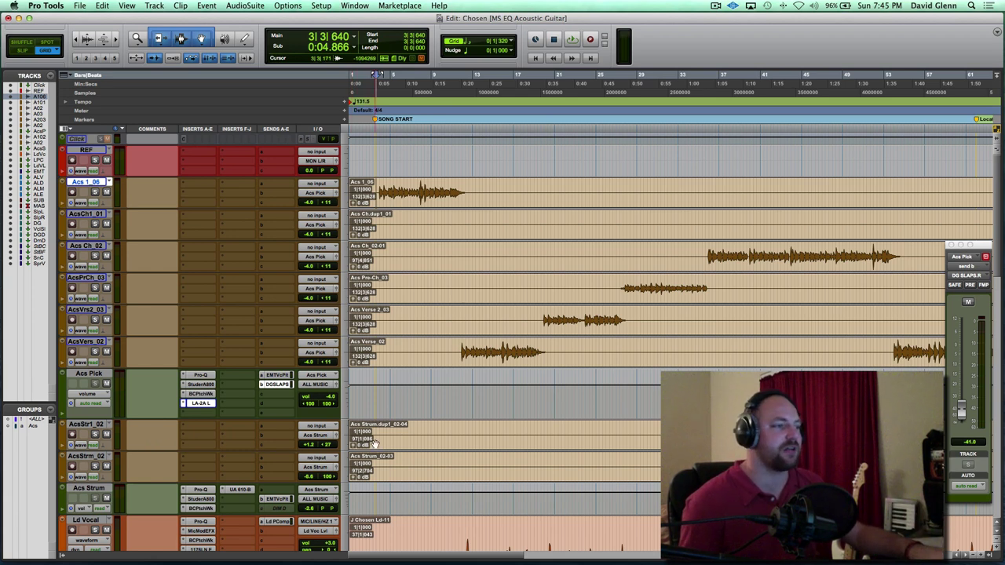
{"action": "key", "text": "super+bracketright"}
{"action": "key", "text": "super+bracketright"}
{"action": "key", "text": "super+bracketright"}
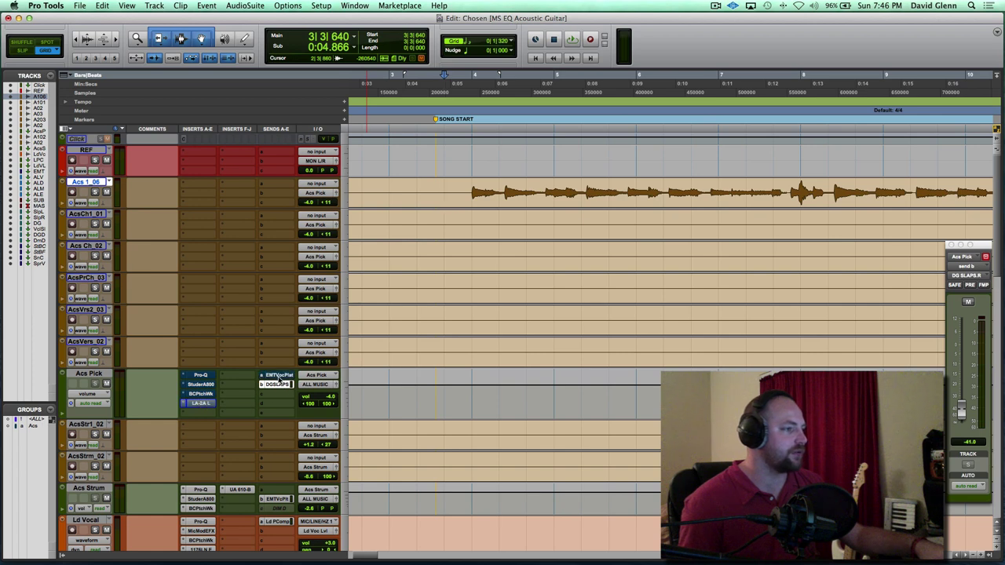
Mute the Acs Pick DGSLAPS.R slap send and raise the track volume from -4.0 to +0.0
{"action": "left_click", "coordinate": [280, 385], "text": "ctrl+super"}
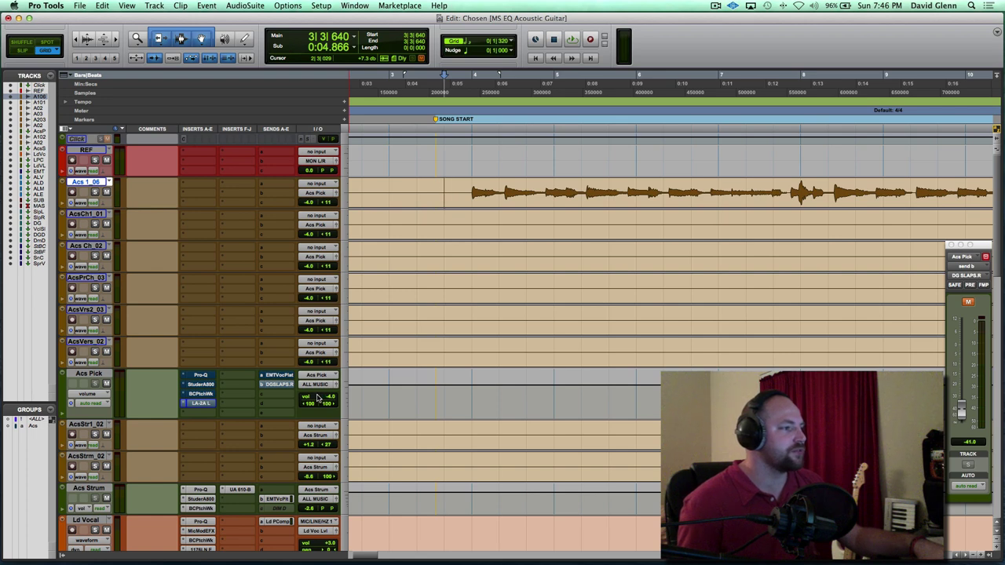
{"action": "left_click", "coordinate": [318, 398]}
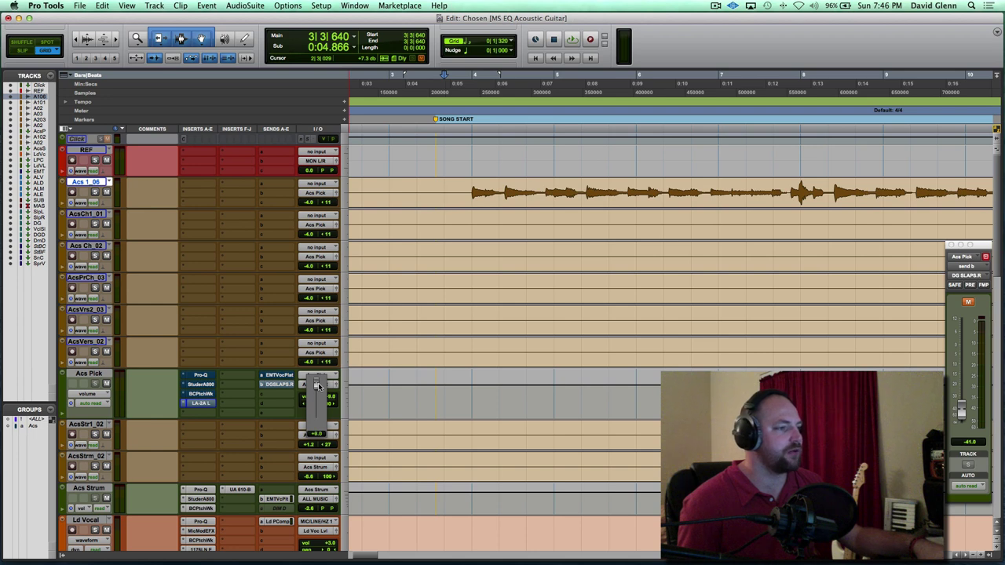
{"action": "left_click_drag", "start_coordinate": [318, 385], "coordinate": [318, 386]}
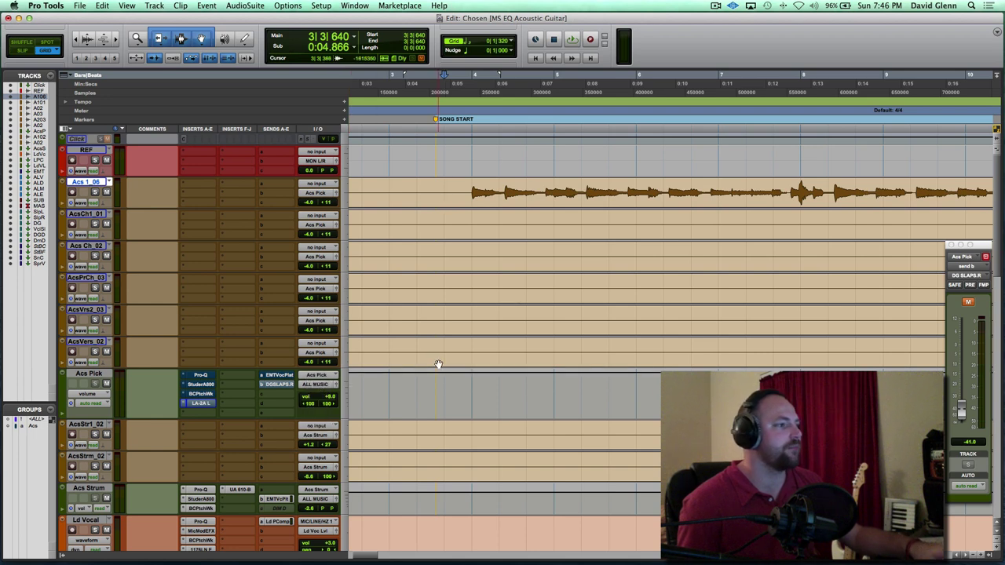
Play the opening Acs 1_06 guitar phrase twice to audition the change
{"action": "key", "text": "space"}
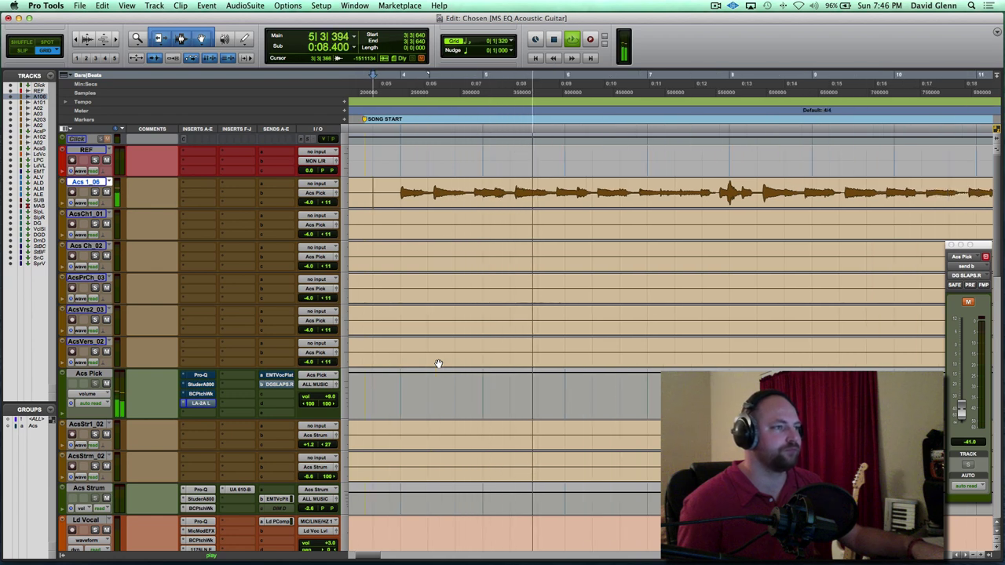
{"action": "key", "text": "space"}
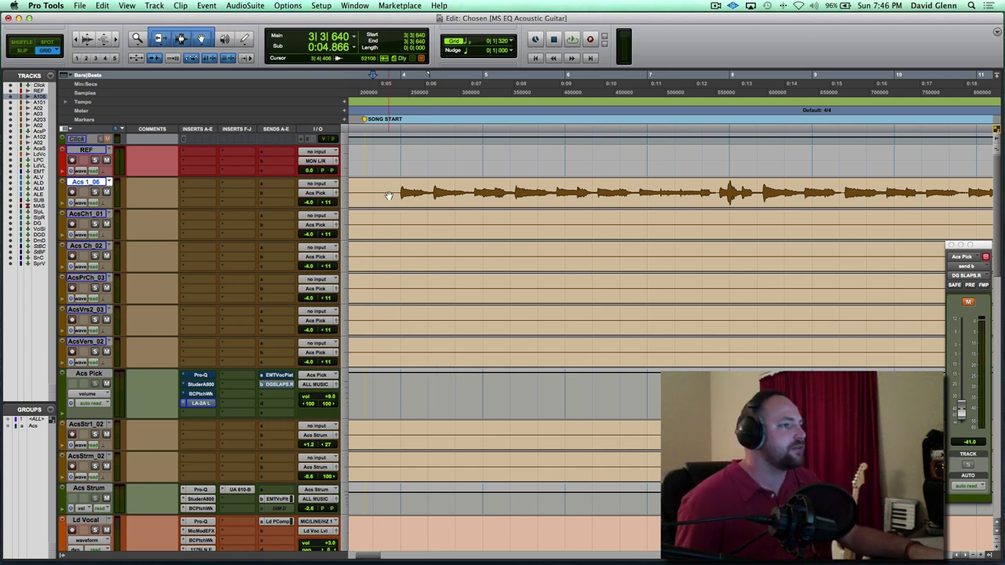
{"action": "key", "text": "space"}
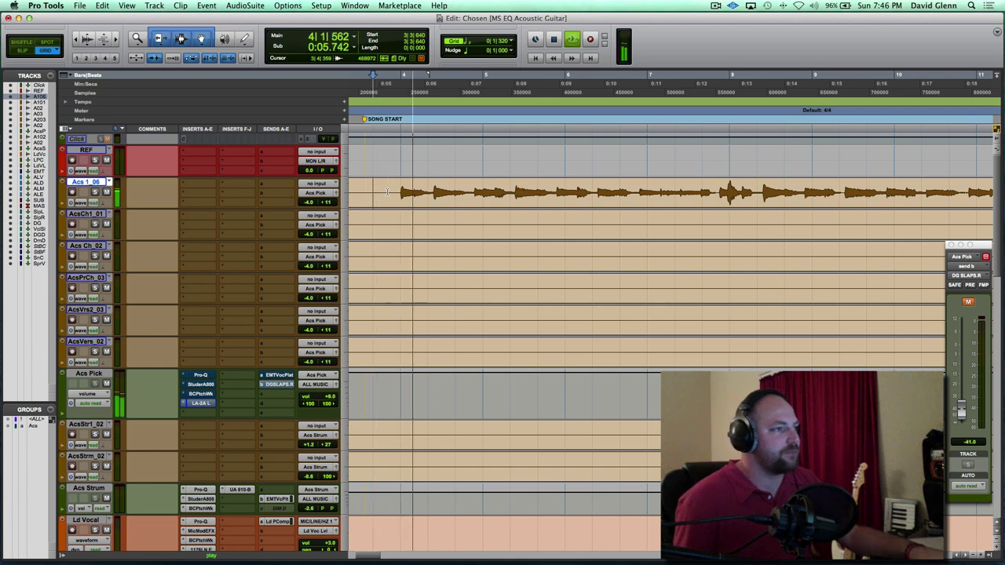
{"action": "key", "text": "space"}
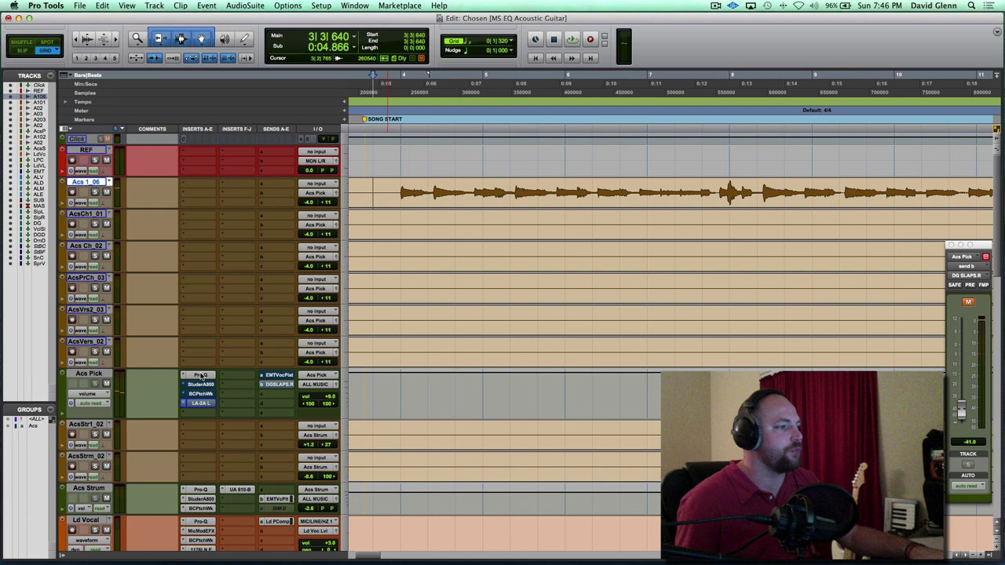
Open the Acs Pick Pro-Q EQ and solo its low-mid bands during playback without changing the curve
{"action": "left_click", "coordinate": [201, 377]}
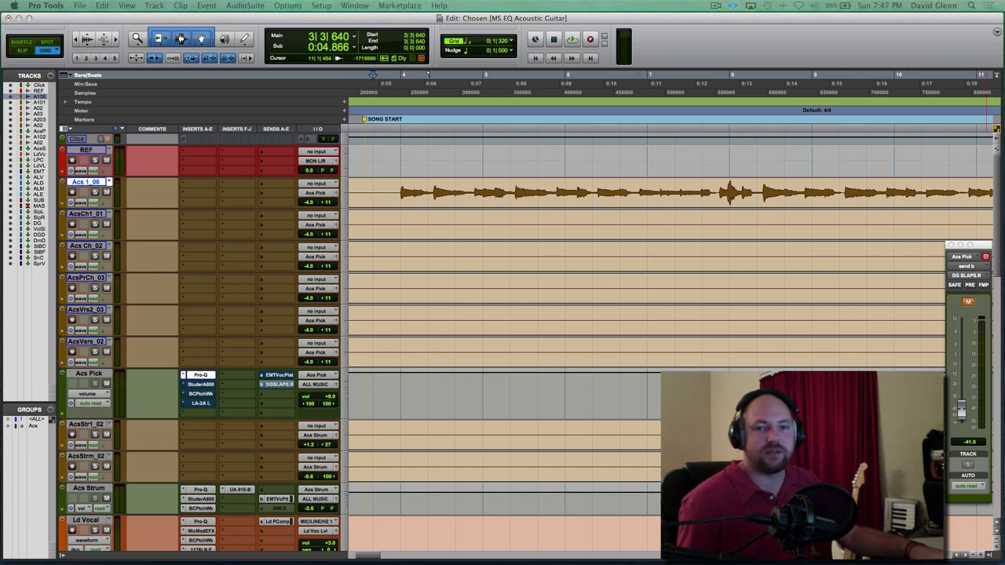
{"action": "left_click_drag", "start_coordinate": [628, 63], "coordinate": [534, 176]}
{"action": "left_click", "coordinate": [519, 343]}
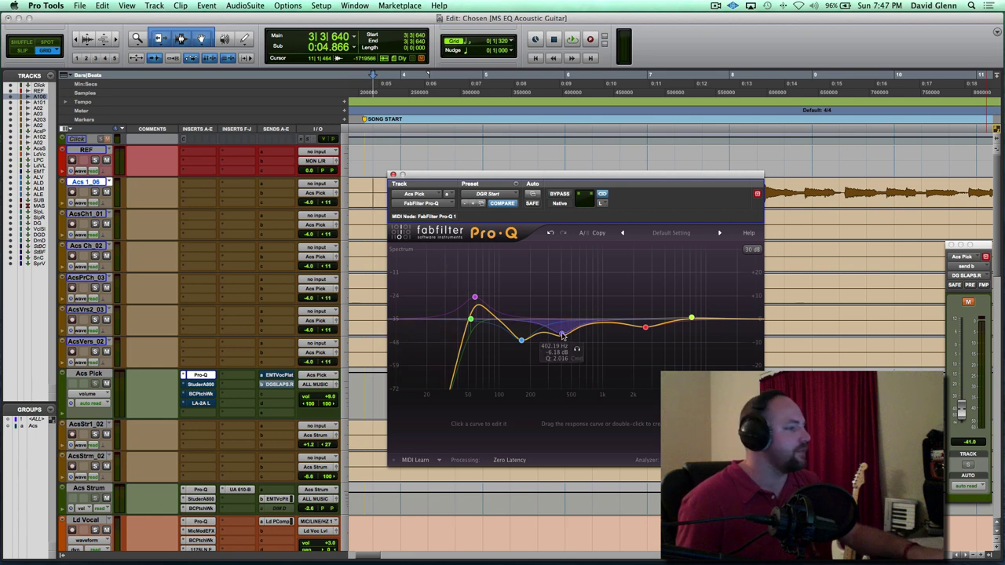
{"action": "key", "text": "space"}
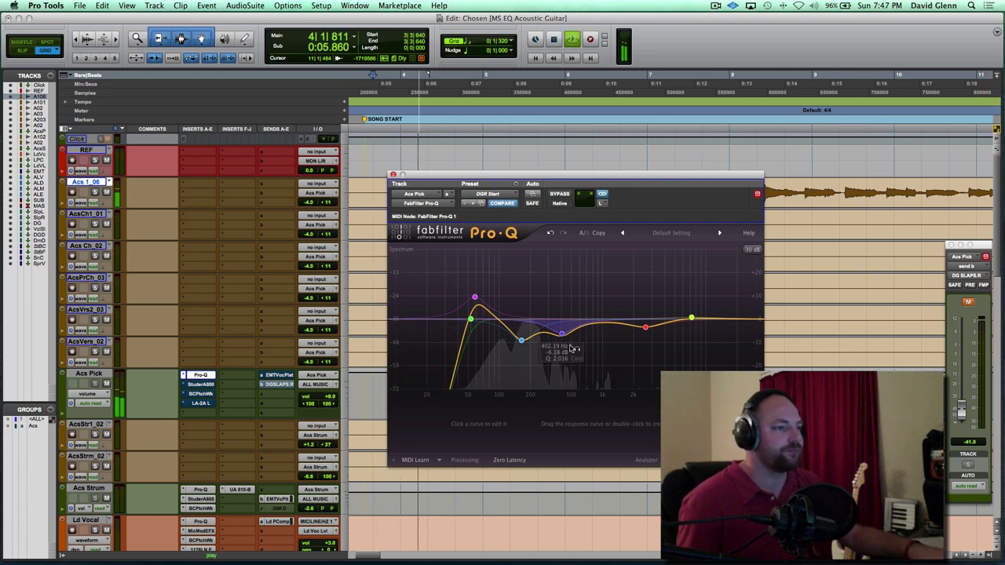
{"action": "left_click", "coordinate": [576, 350]}
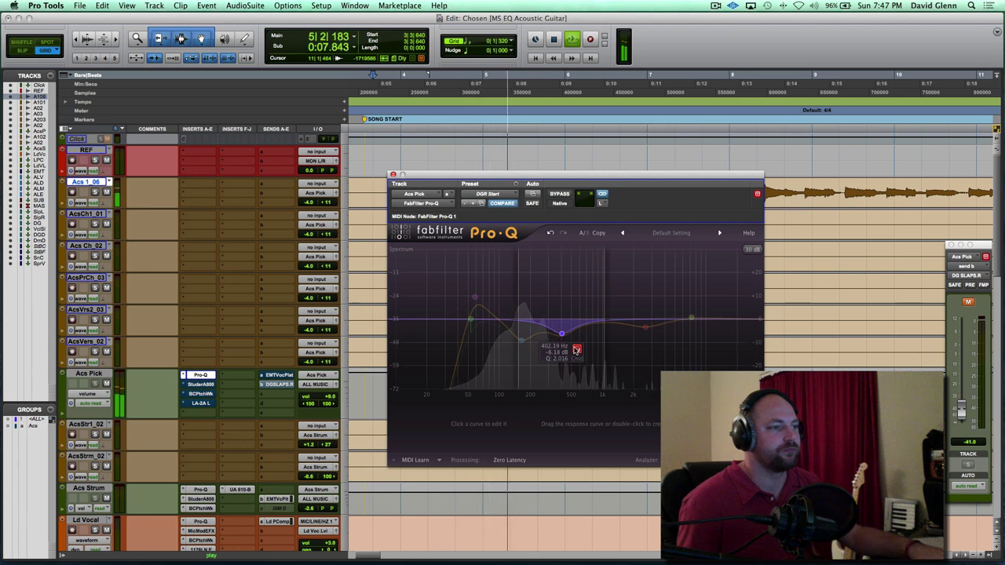
{"action": "left_click_drag", "start_coordinate": [537, 356], "coordinate": [536, 356]}
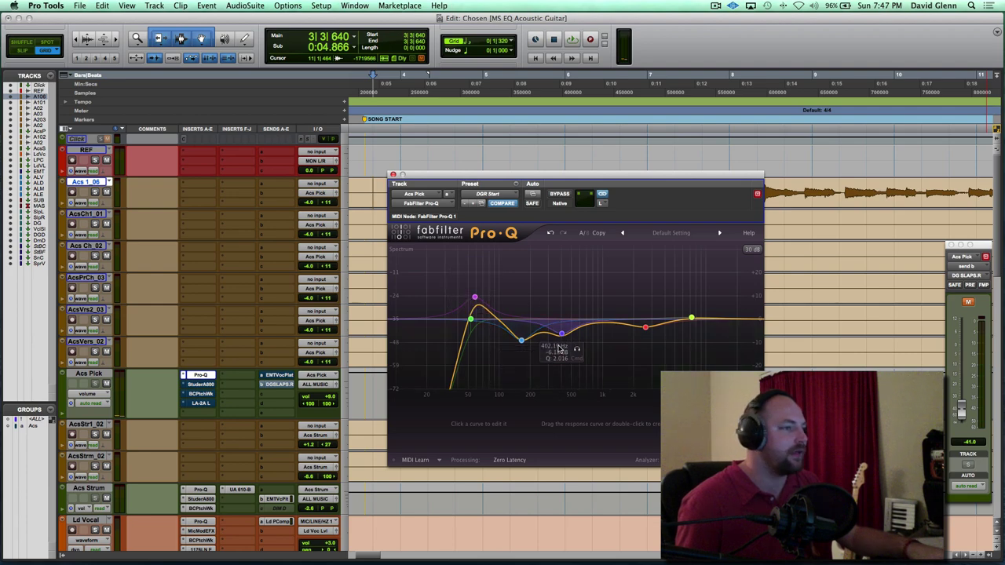
Audition the Acs Pick Studer A800 tape plugin during playback and reset the track volume to -4.0
{"action": "left_click", "coordinate": [201, 384]}
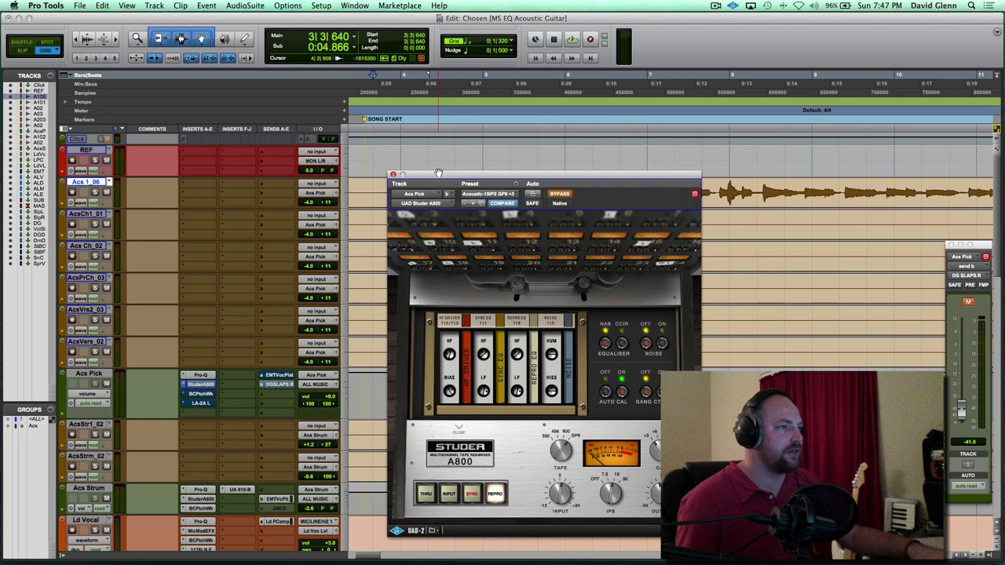
{"action": "left_click_drag", "start_coordinate": [438, 173], "coordinate": [614, 123]}
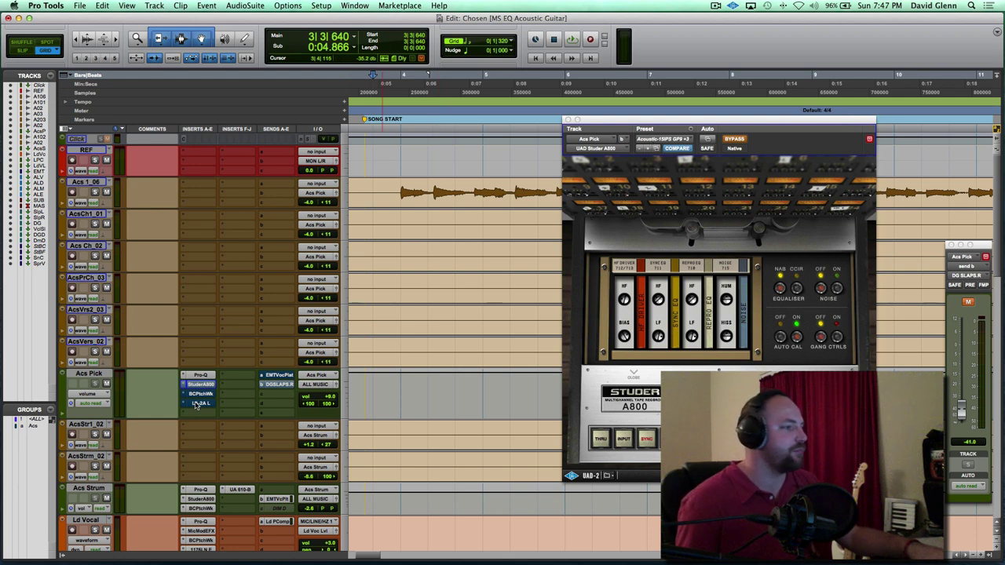
{"action": "left_click", "coordinate": [381, 186]}
{"action": "key", "text": "space"}
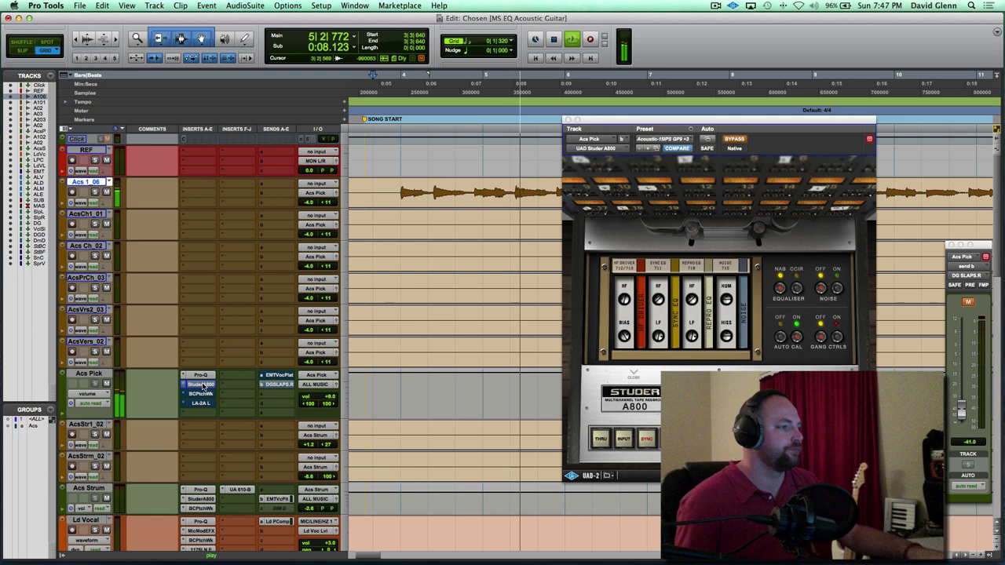
{"action": "key", "text": "space"}
{"action": "key", "text": "space"}
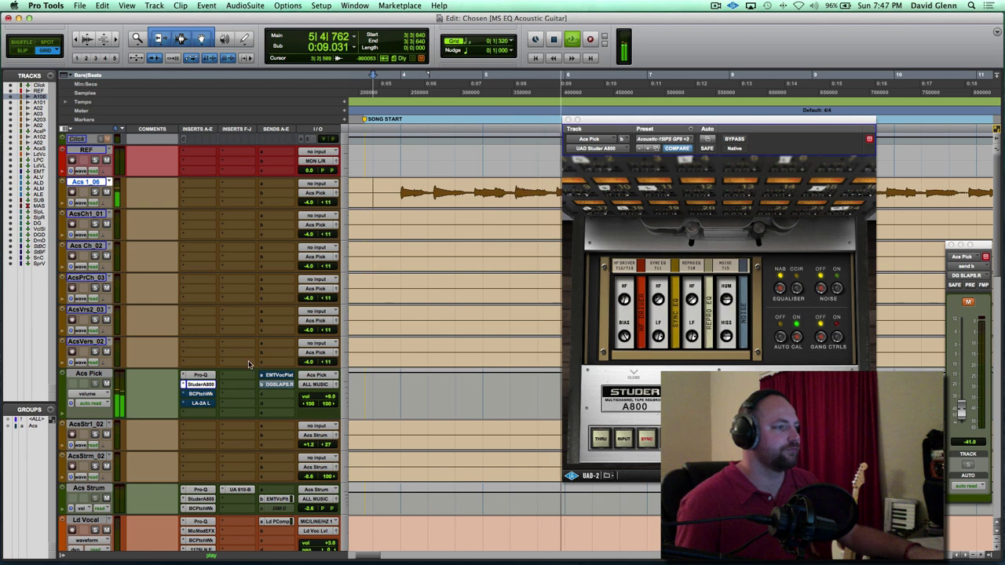
{"action": "key", "text": "space"}
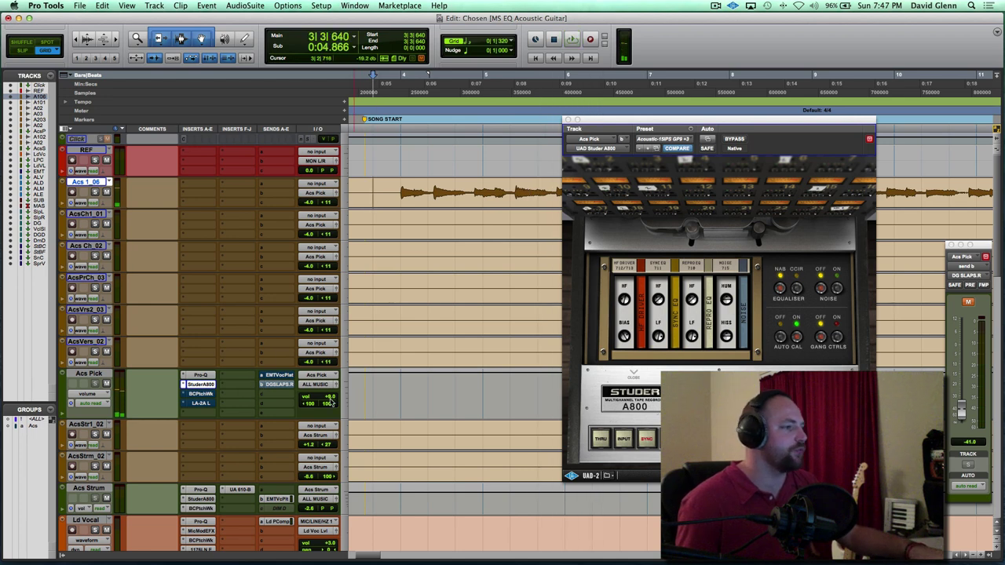
{"action": "left_click", "coordinate": [323, 399]}
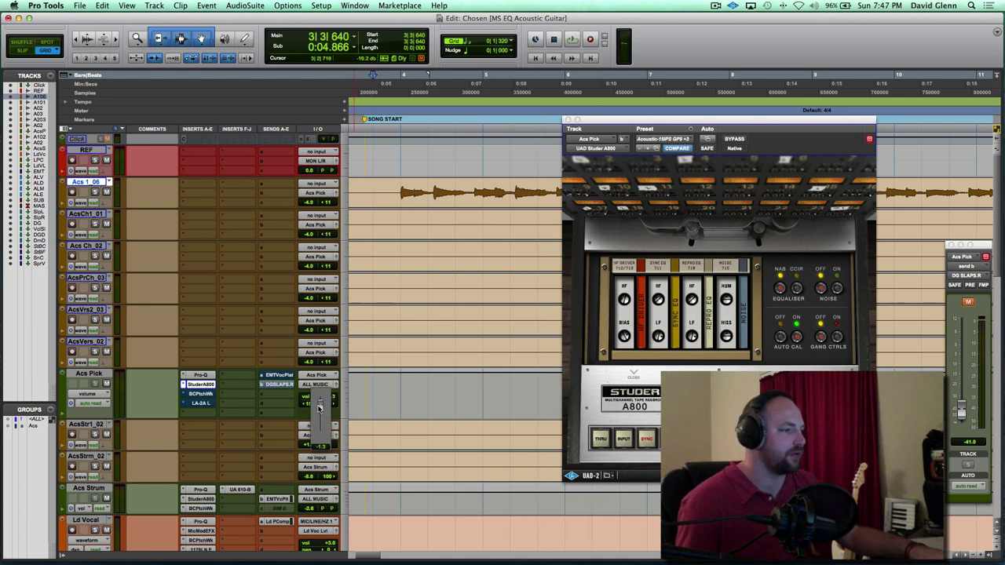
{"action": "left_click_drag", "start_coordinate": [319, 409], "coordinate": [319, 409]}
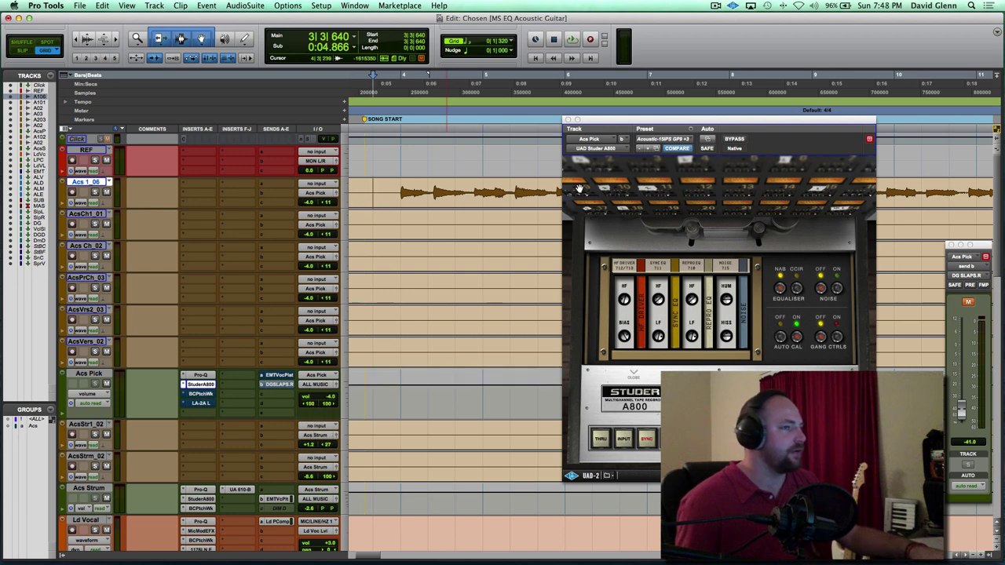
Close the Studer A800, audition the Acs Pick CLA Guitars plug-in twice, then close it
{"action": "left_click", "coordinate": [568, 120]}
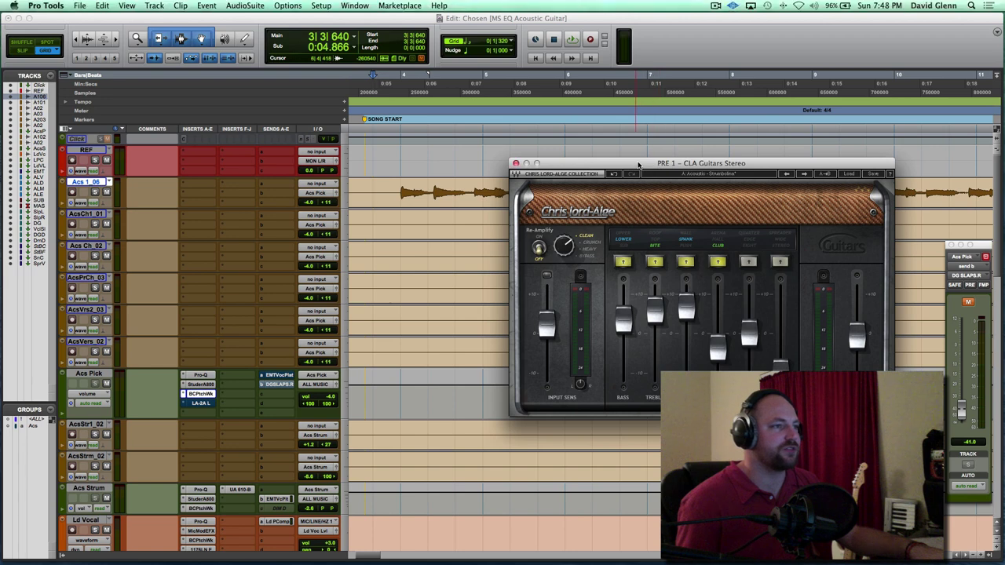
{"action": "left_click_drag", "start_coordinate": [646, 165], "coordinate": [672, 150]}
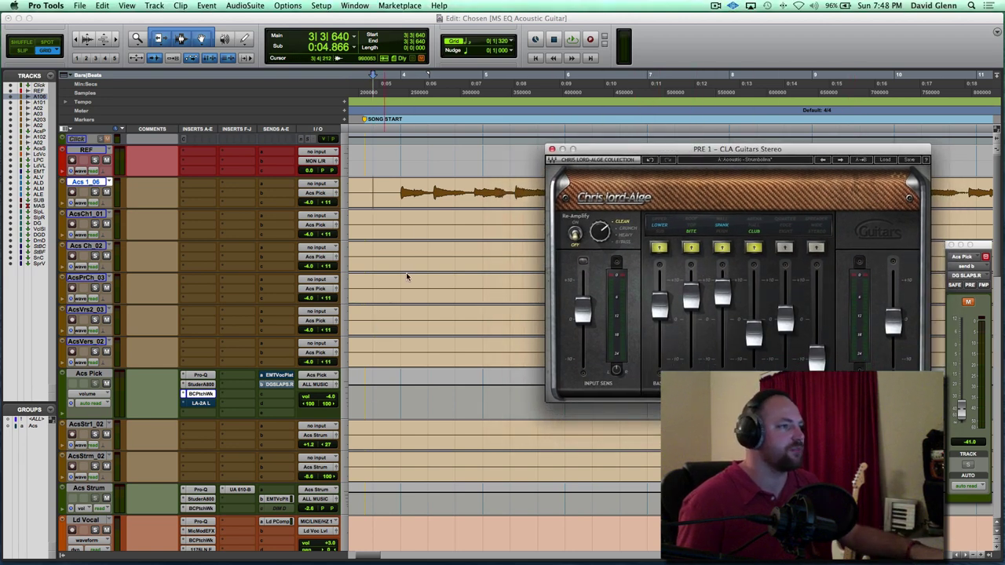
{"action": "left_click", "coordinate": [376, 189]}
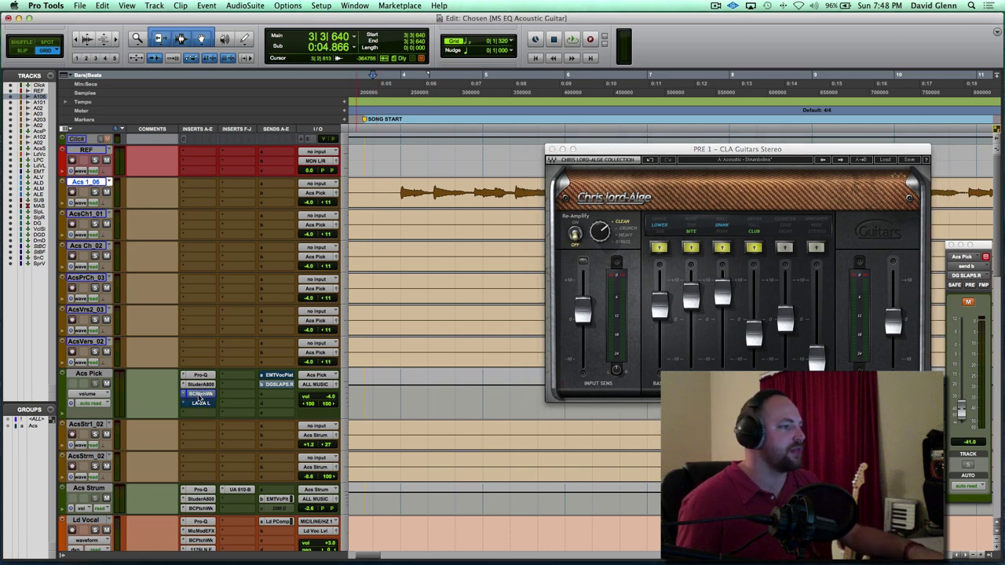
{"action": "key", "text": "space"}
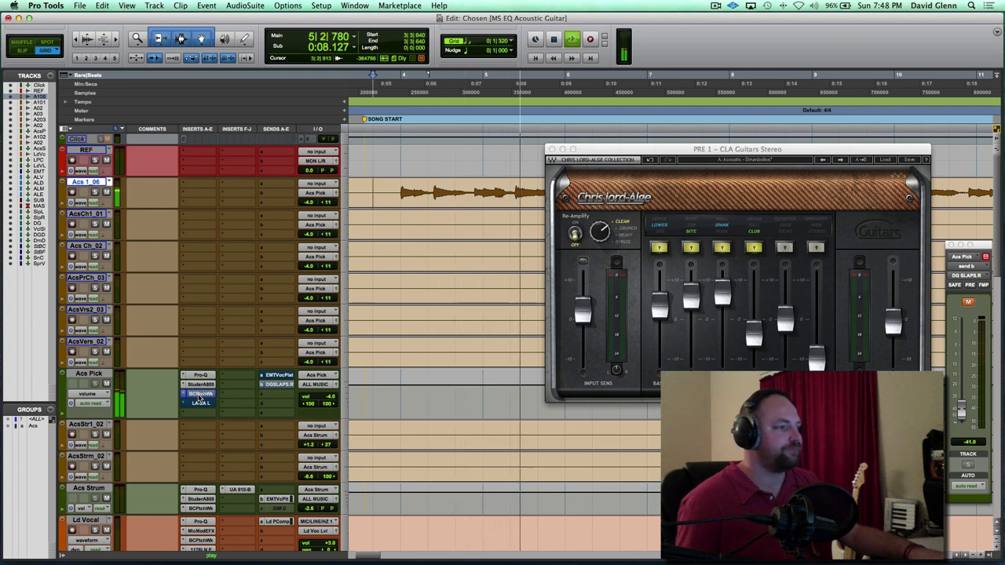
{"action": "key", "text": "space"}
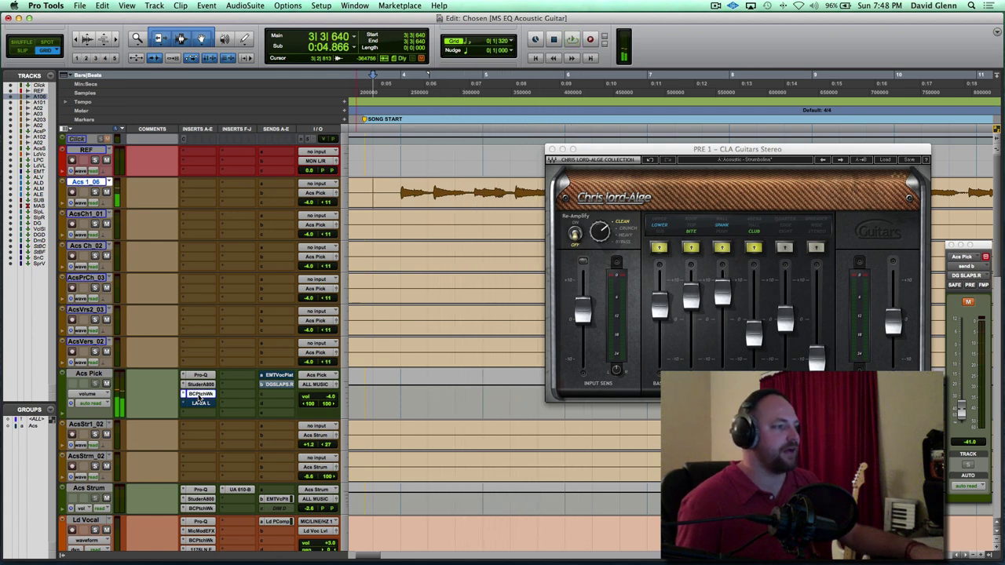
{"action": "key", "text": "space"}
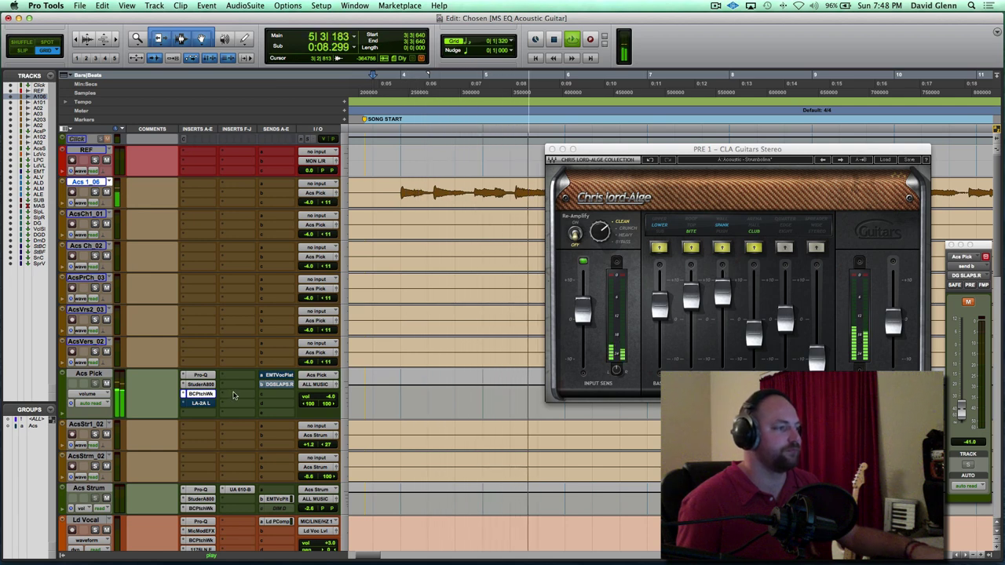
{"action": "key", "text": "space"}
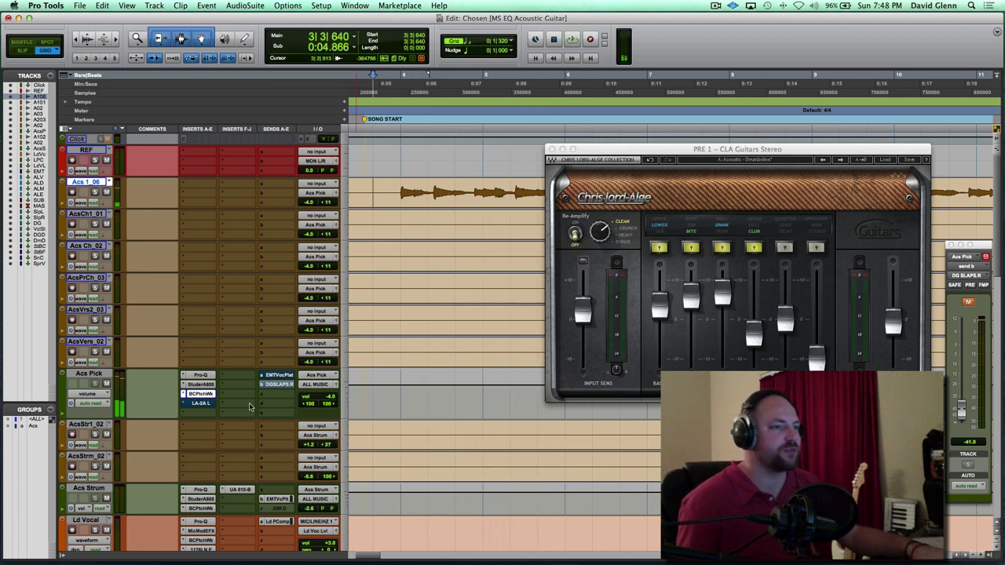
{"action": "left_click", "coordinate": [200, 404]}
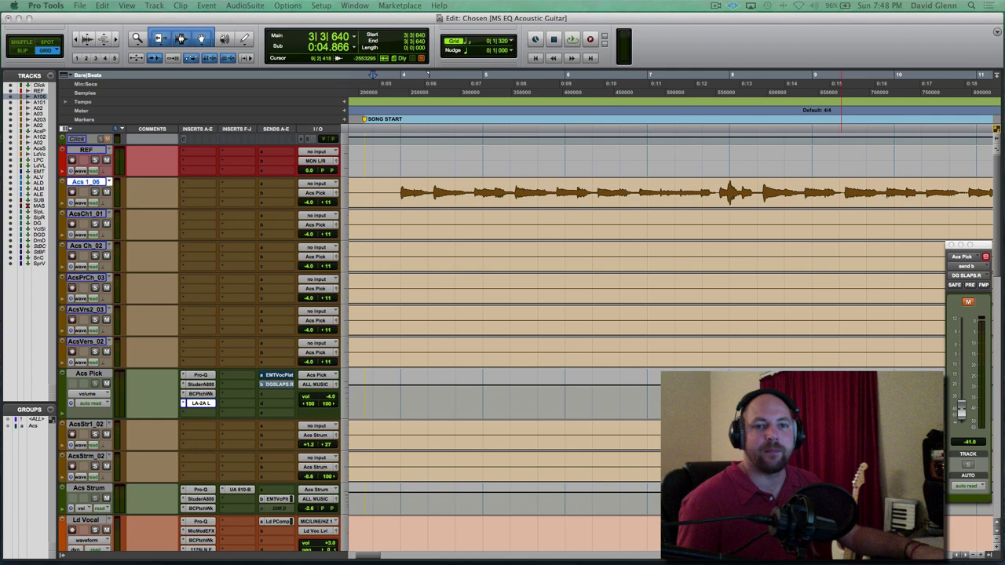
Audition the Acs Pick LA-2A compressor, take it out of bypass, then close its window
{"action": "left_click_drag", "start_coordinate": [278, 86], "coordinate": [528, 279]}
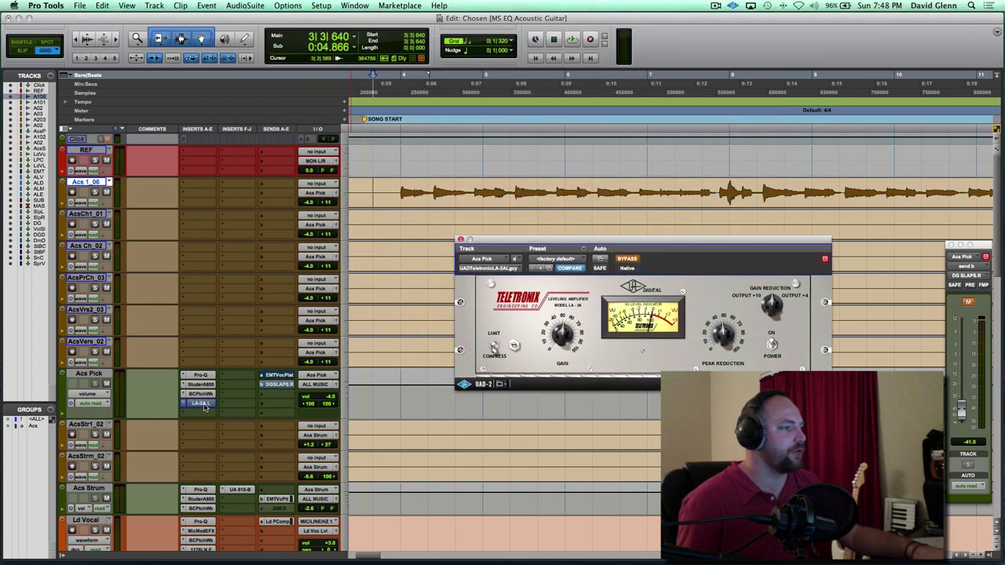
{"action": "key", "text": "space"}
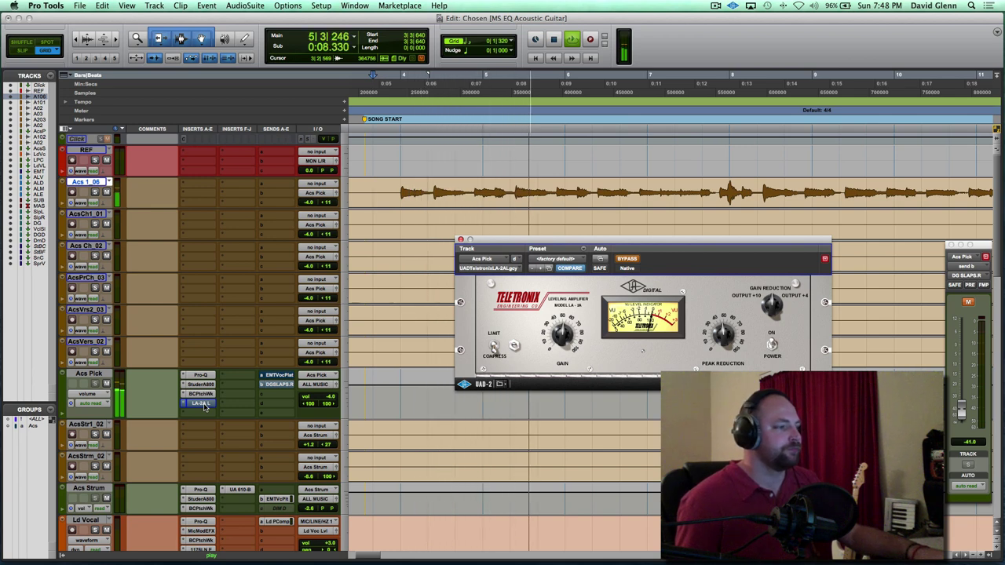
{"action": "key", "text": "space"}
{"action": "left_click", "coordinate": [203, 404], "text": "super"}
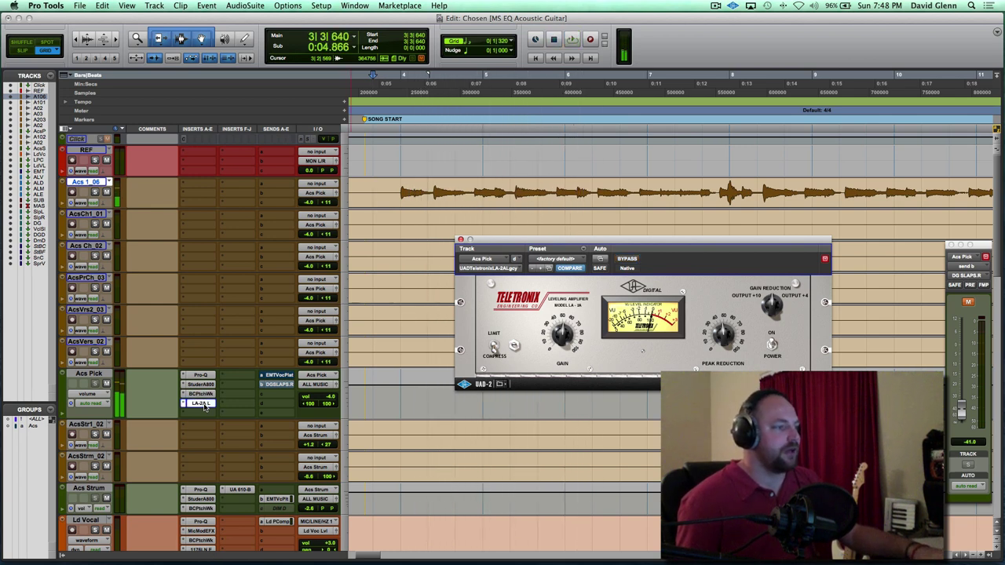
{"action": "key", "text": "space"}
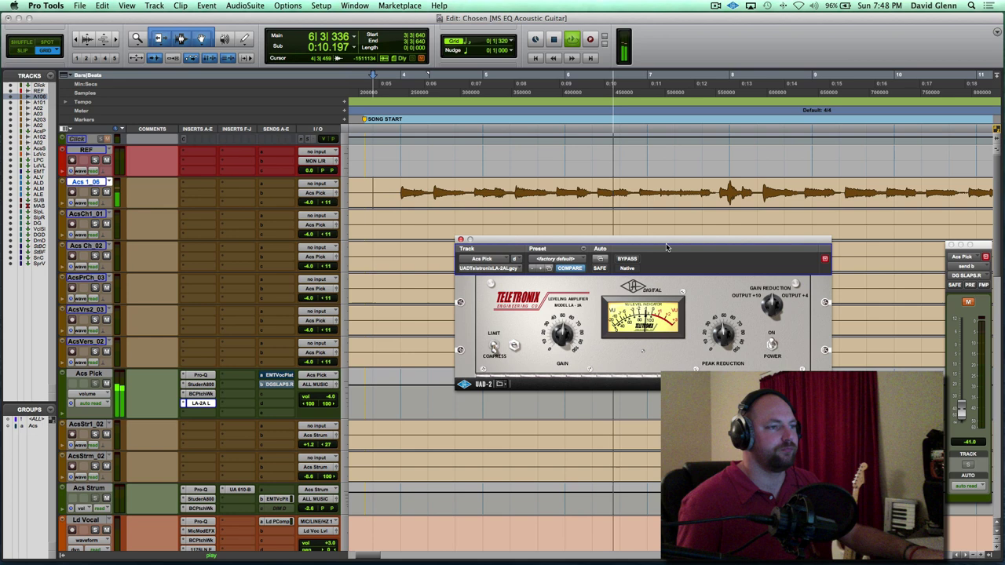
{"action": "key", "text": "space"}
{"action": "key", "text": "super+w"}
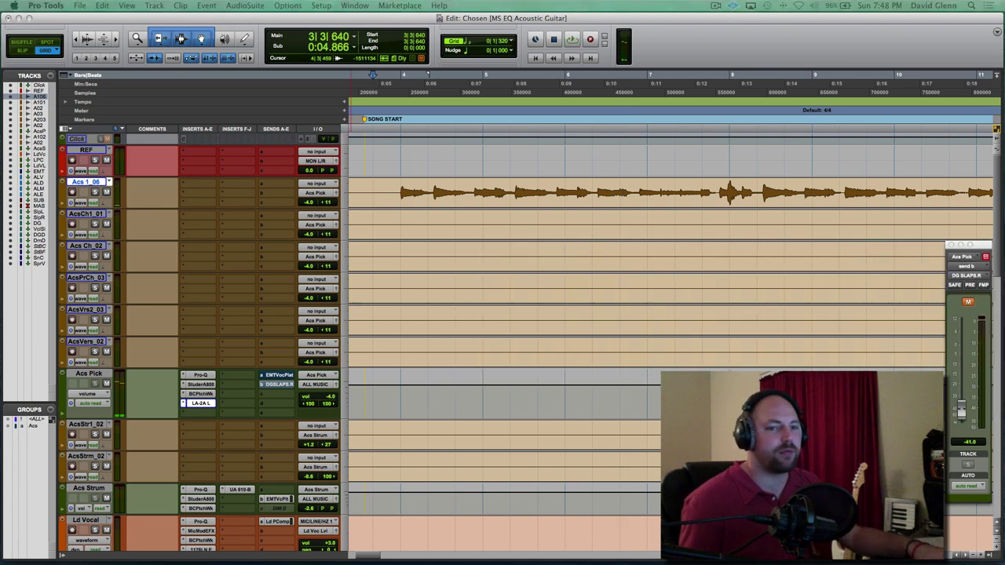
Raise the Acs Pick EMT Voc Plate reverb send from -29.7 to -27.7 dB while listening
{"action": "key", "text": "super+bracketleft"}
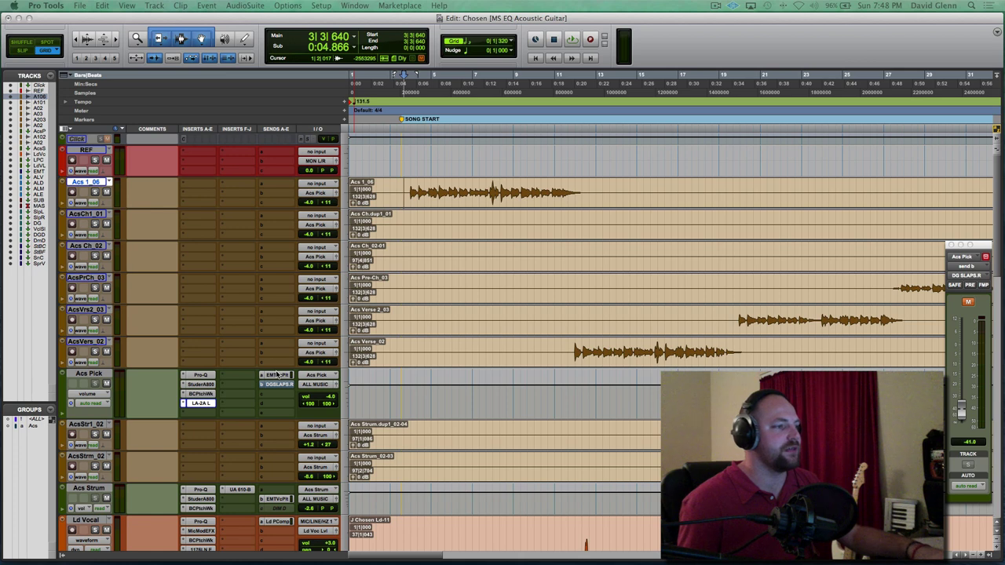
{"action": "left_click", "coordinate": [277, 375]}
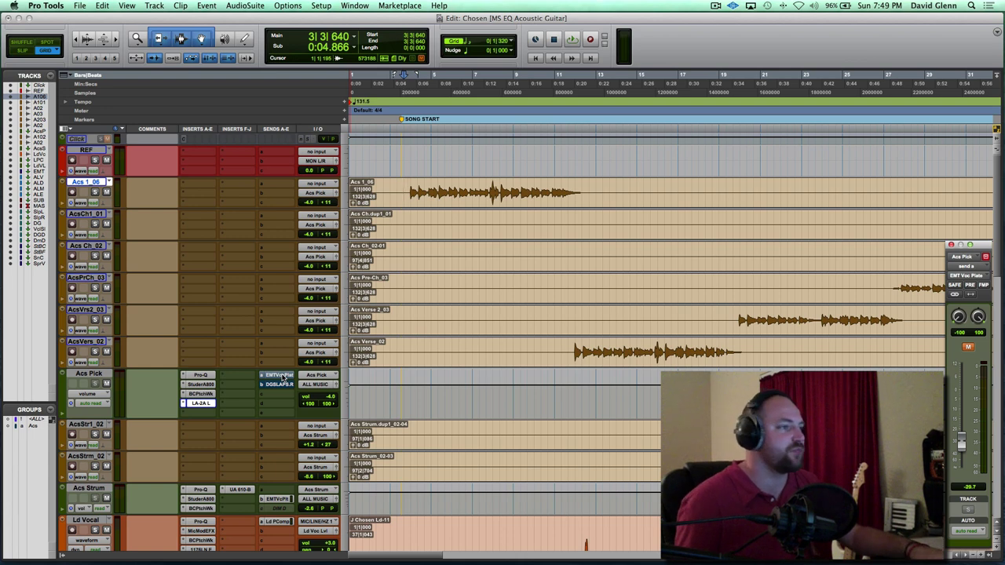
{"action": "key", "text": "super+bracketright"}
{"action": "key", "text": "super+bracketright"}
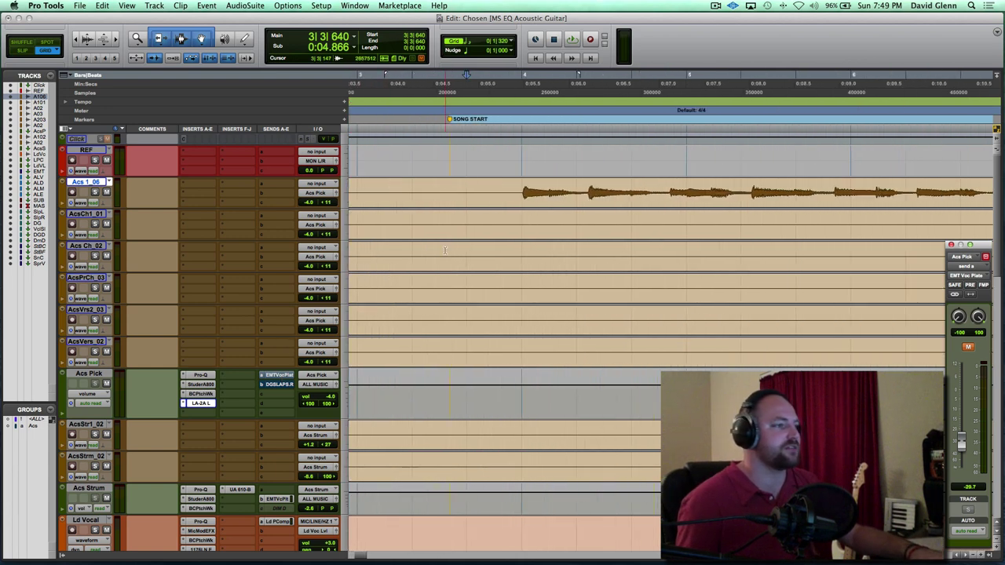
{"action": "key", "text": "space"}
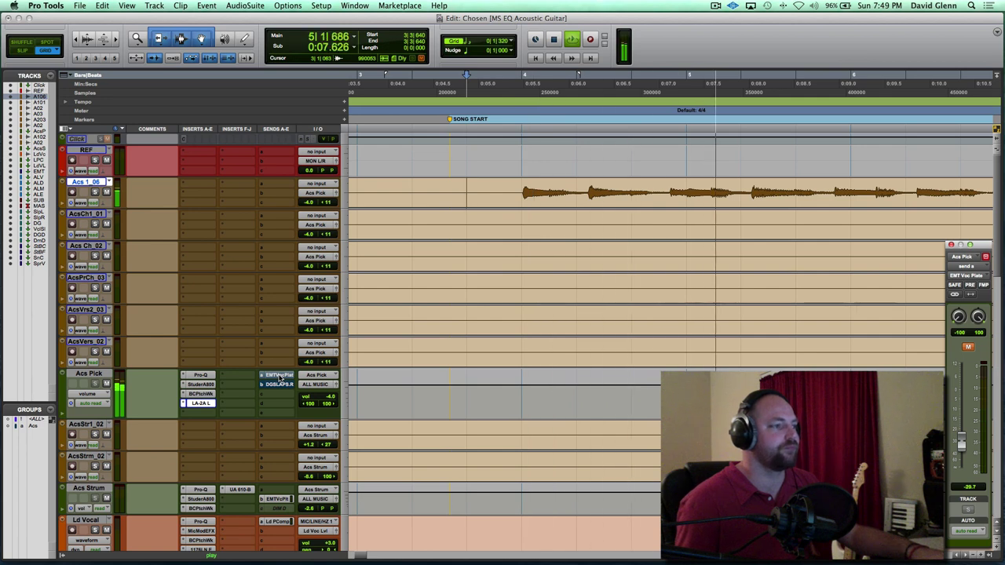
{"action": "key", "text": "space"}
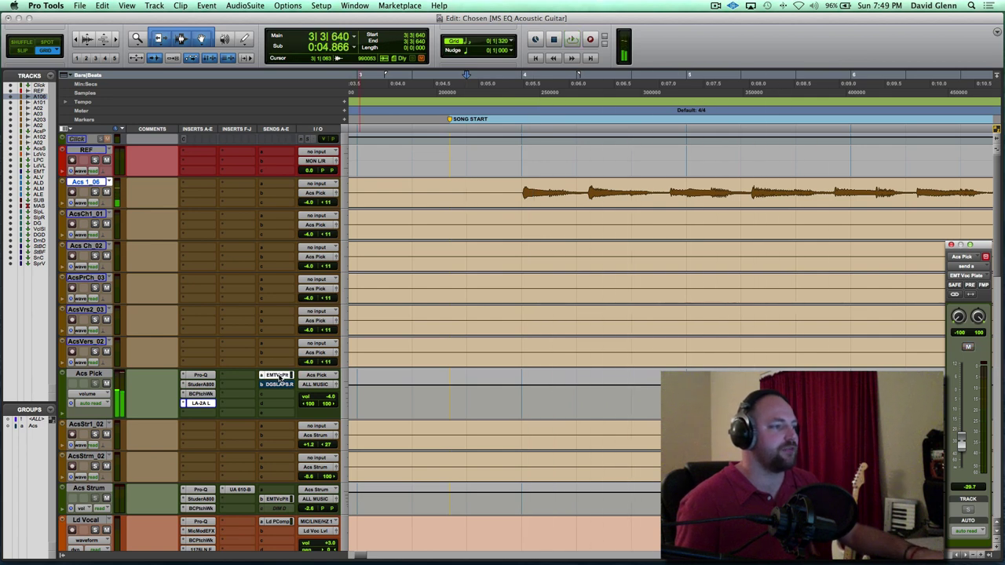
{"action": "key", "text": "space"}
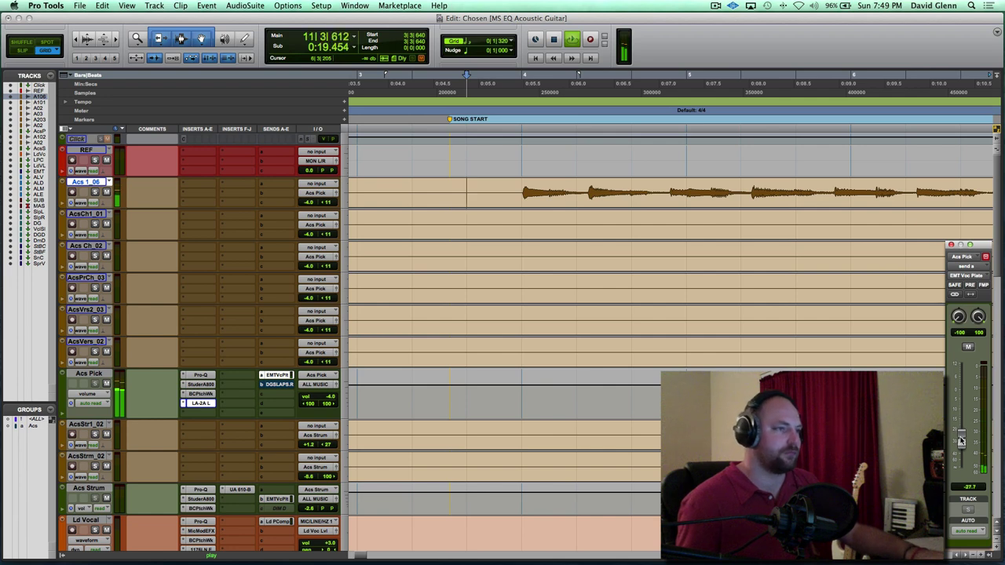
{"action": "key", "text": "super+bracketleft"}
{"action": "key", "text": "super+bracketleft"}
{"action": "key", "text": "super+bracketleft"}
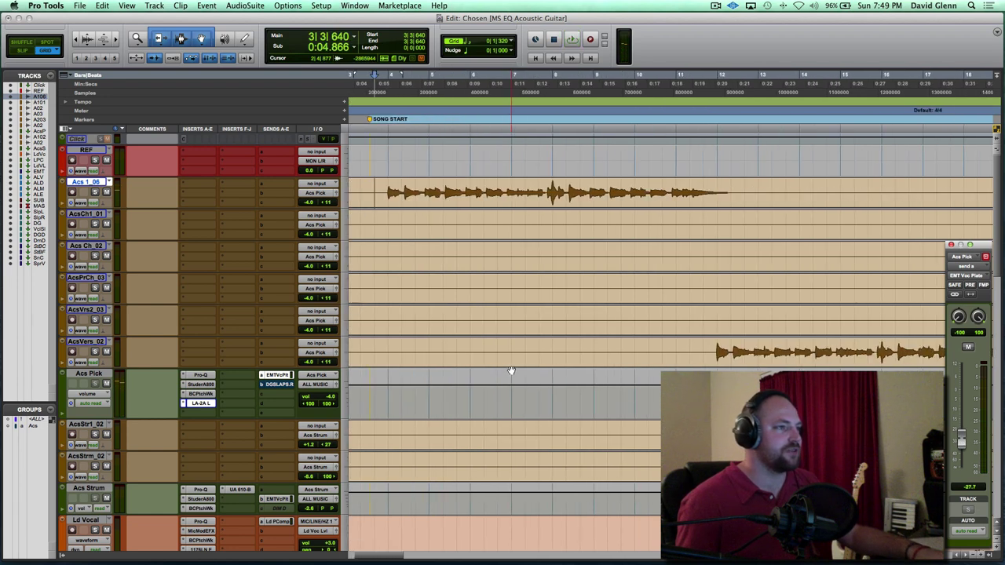
Adjust the Acs Pick DG SLAPS.R slap send by ear during playback, ending at -41.0 dB
{"action": "left_click", "coordinate": [276, 385]}
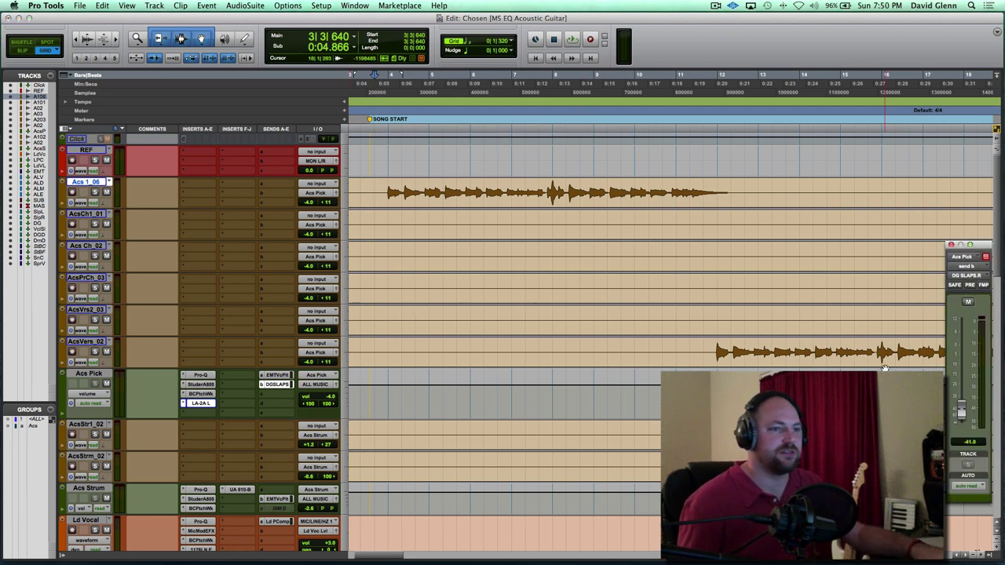
{"action": "key", "text": "space"}
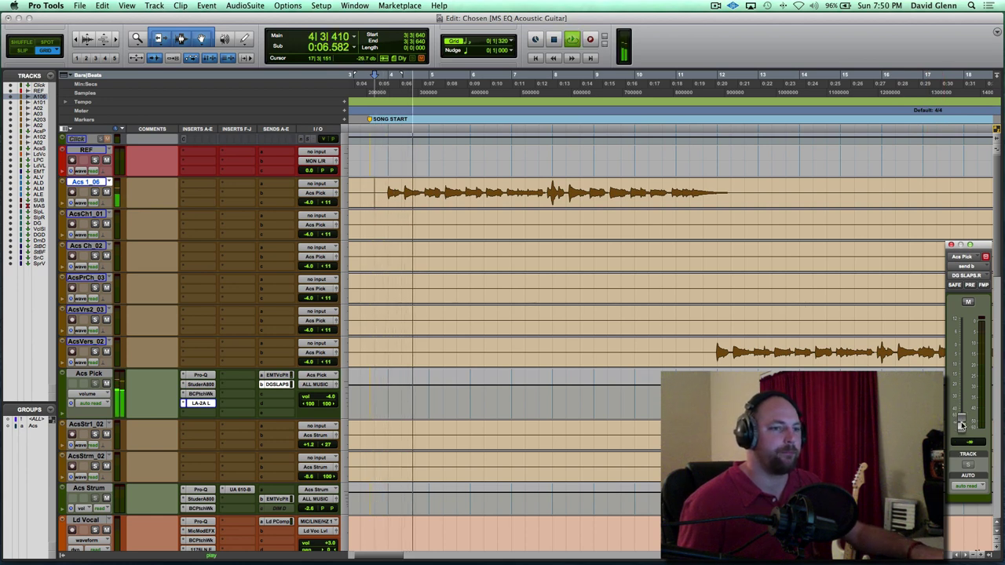
{"action": "mouse_move", "coordinate": [968, 425]}
{"action": "left_mouse_down"}
{"action": "mouse_move", "coordinate": [963, 385]}
{"action": "mouse_move", "coordinate": [961, 412]}
{"action": "left_mouse_up"}
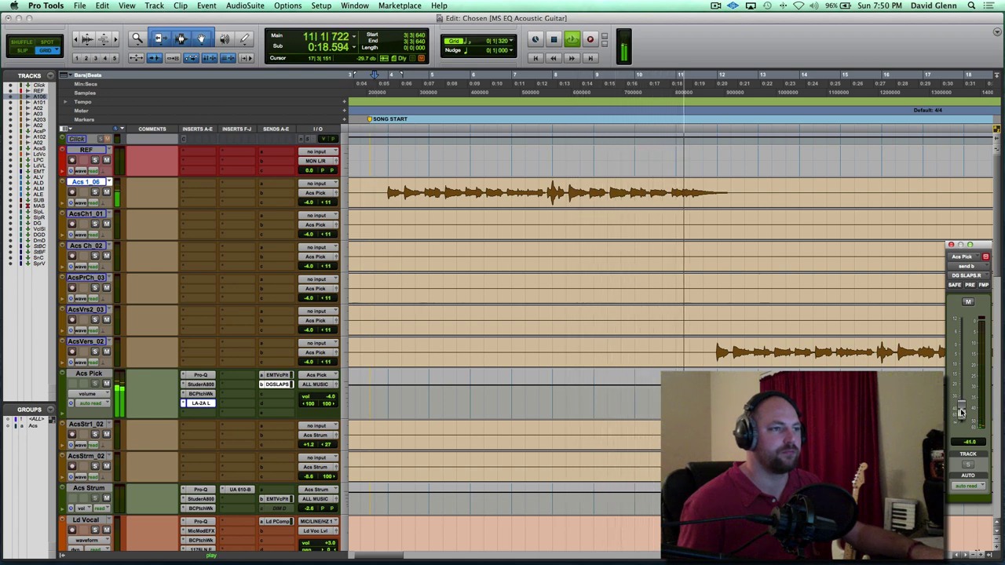
{"action": "key", "text": "space"}
{"action": "left_click", "coordinate": [691, 353]}
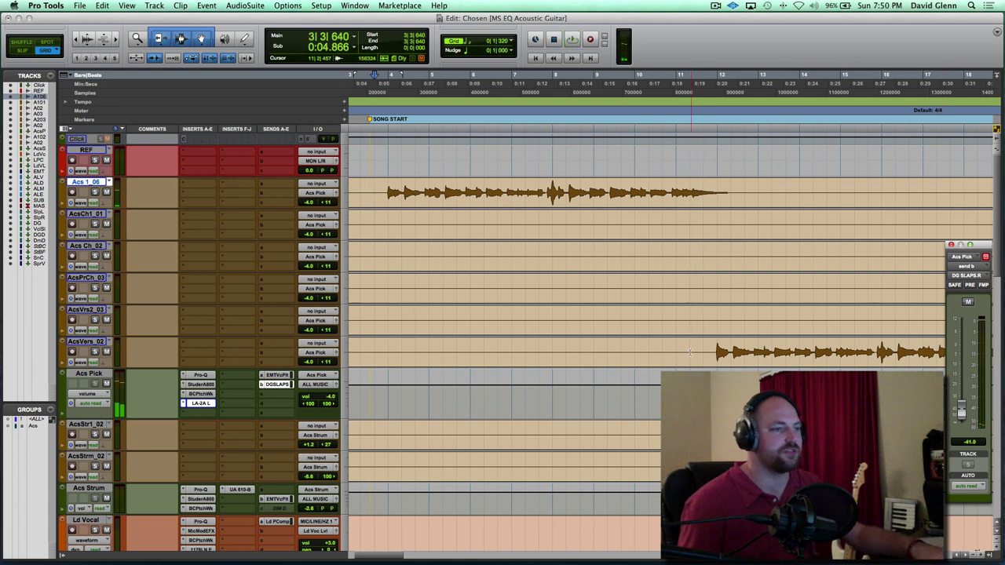
Move to bar 69 and select the acoustic strum tracks, including AcsStrm_02
{"action": "key", "text": "r"}
{"action": "key", "text": "r"}
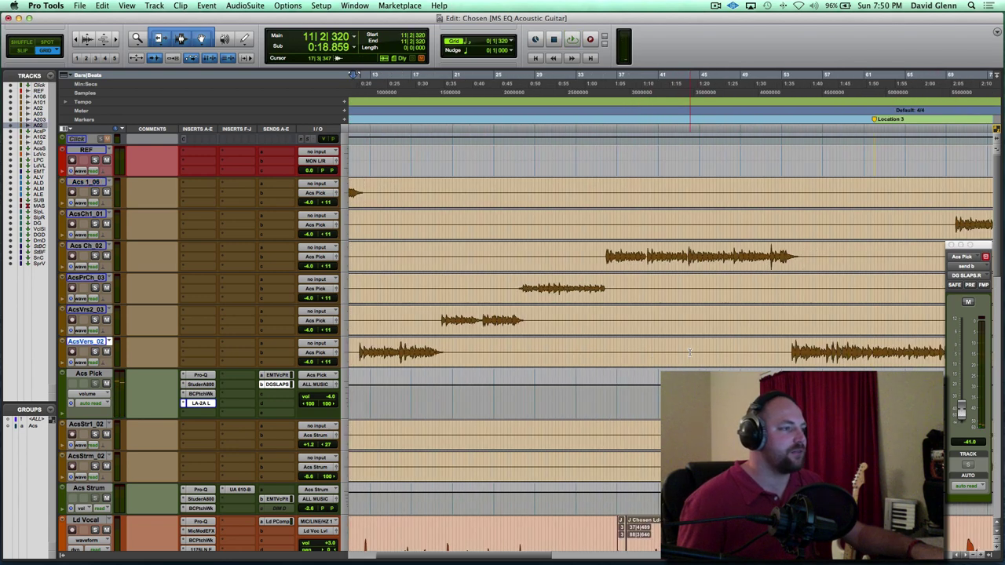
{"action": "scroll", "coordinate": [690, 352], "scroll_direction": "right", "scroll_amount": 3}
{"action": "scroll", "coordinate": [690, 353], "scroll_direction": "right", "scroll_amount": 4}
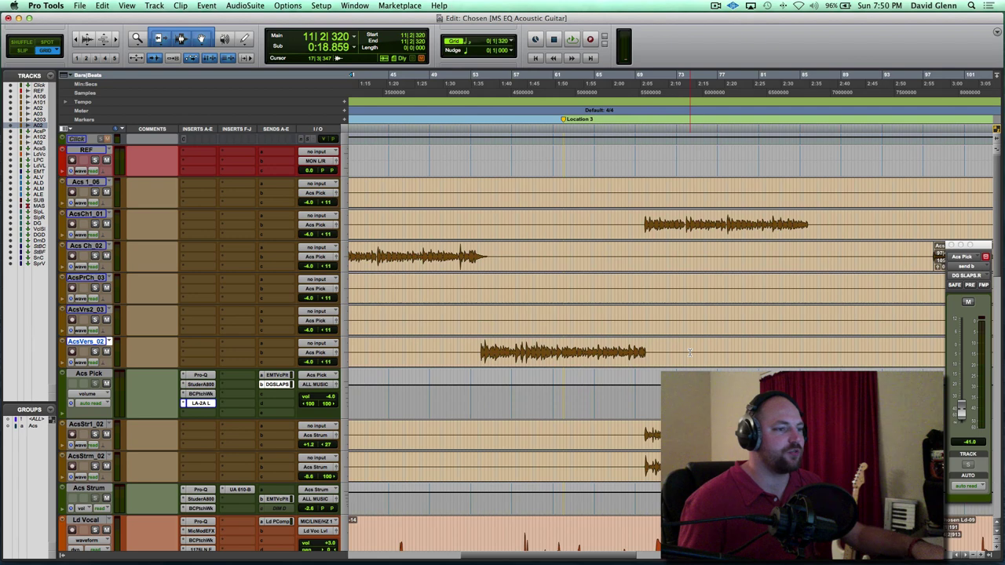
{"action": "left_click", "coordinate": [636, 439]}
{"action": "key", "text": "t"}
{"action": "key", "text": "t"}
{"action": "key", "text": "t"}
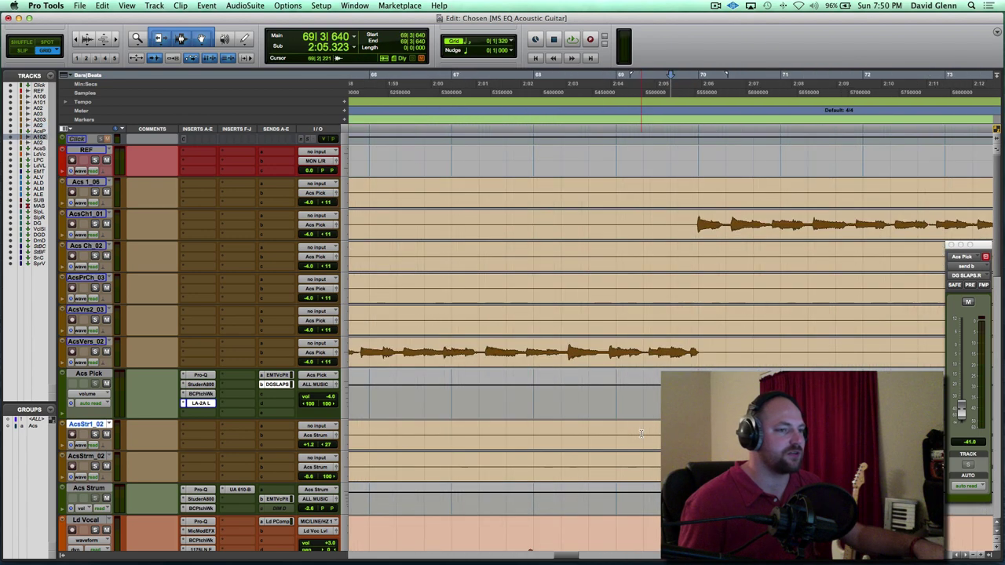
{"action": "scroll", "coordinate": [488, 399], "scroll_direction": "left", "scroll_amount": 1}
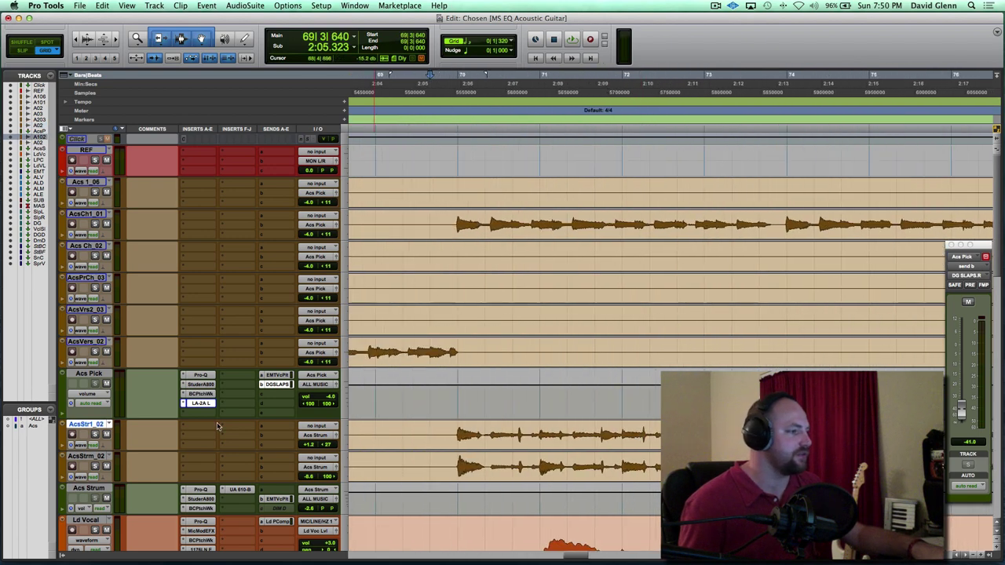
{"action": "scroll", "coordinate": [218, 426], "scroll_direction": "down", "scroll_amount": 3}
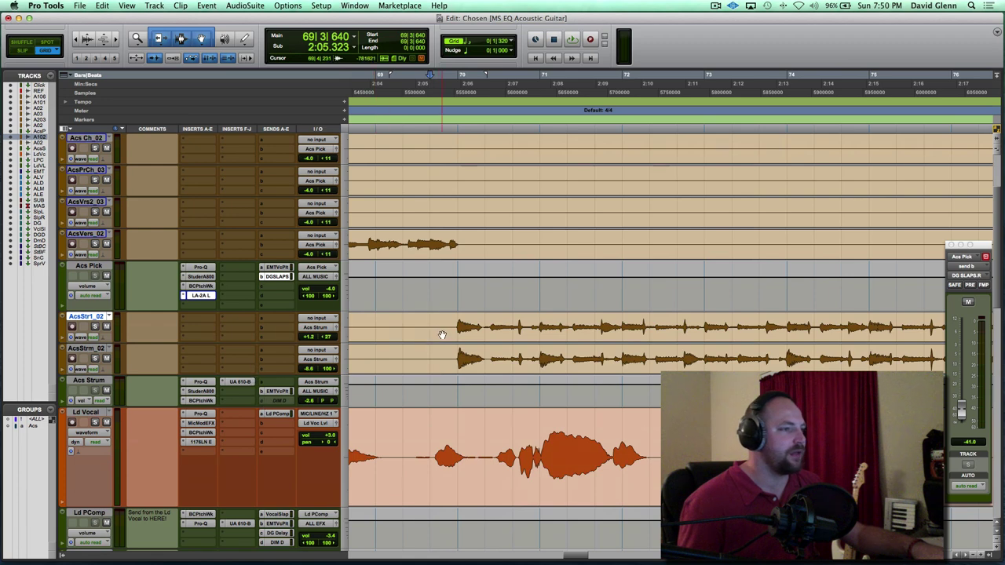
{"action": "left_click", "coordinate": [88, 351], "text": "shift"}
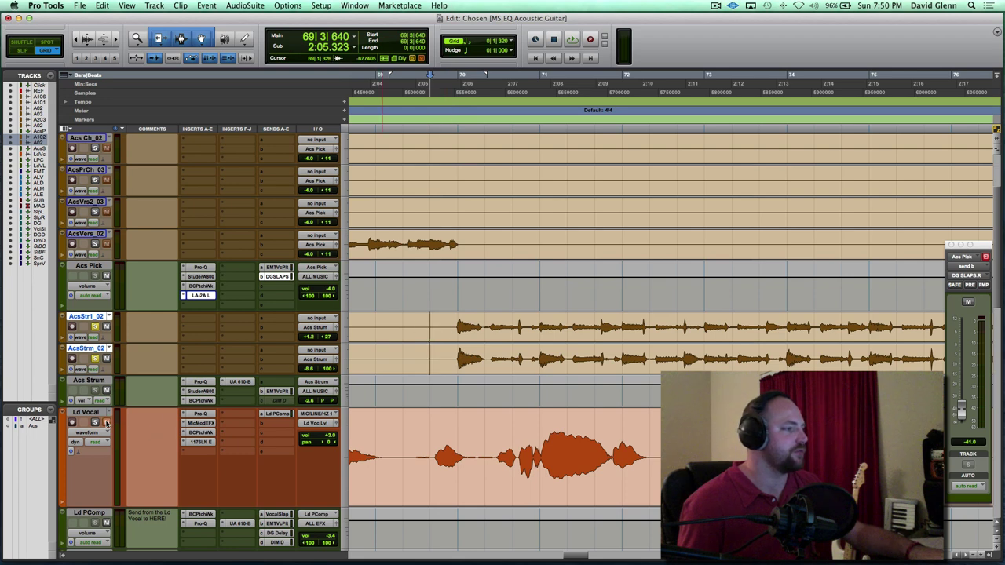
Play the acoustic strum section from bar 69 and stop back at 69|3|640
{"action": "key", "text": "space"}
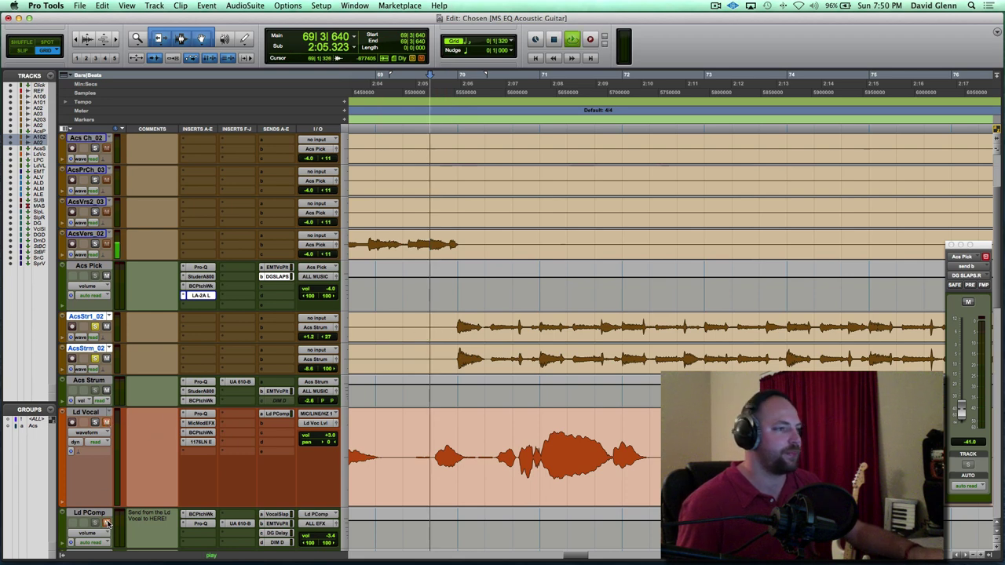
{"action": "key", "text": "super+bracketright"}
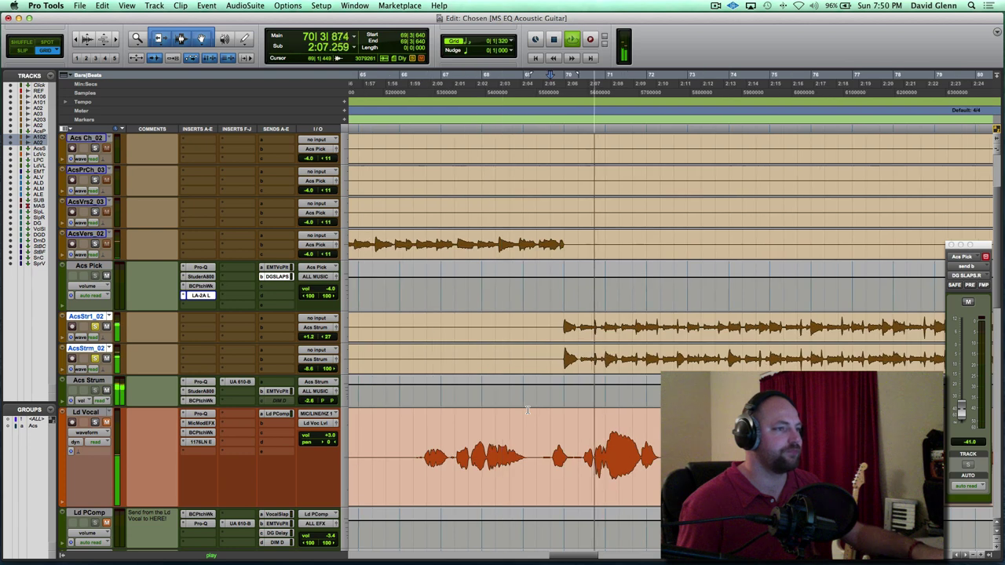
{"action": "key", "text": "super+bracketleft"}
{"action": "key", "text": "super+bracketleft"}
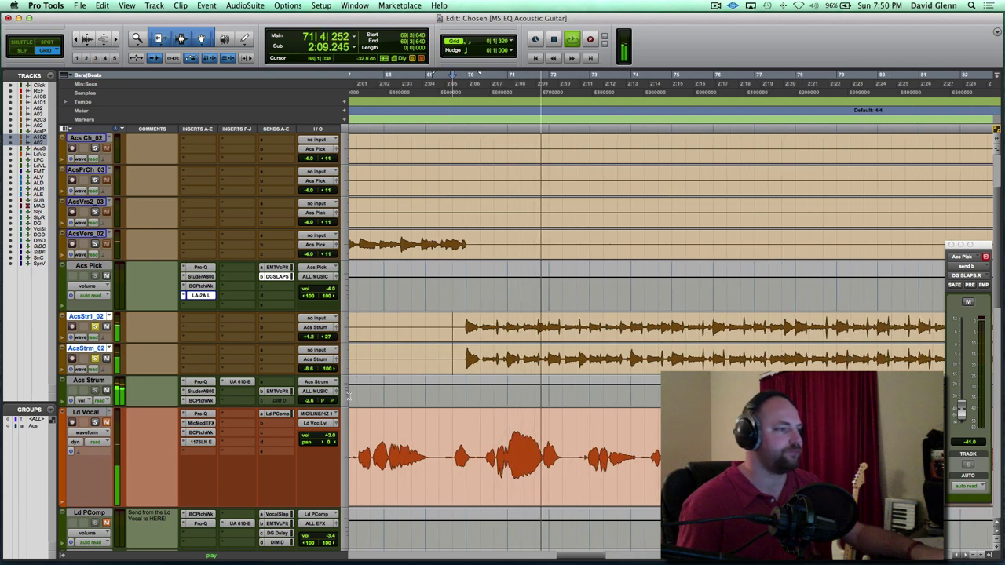
{"action": "key", "text": "space"}
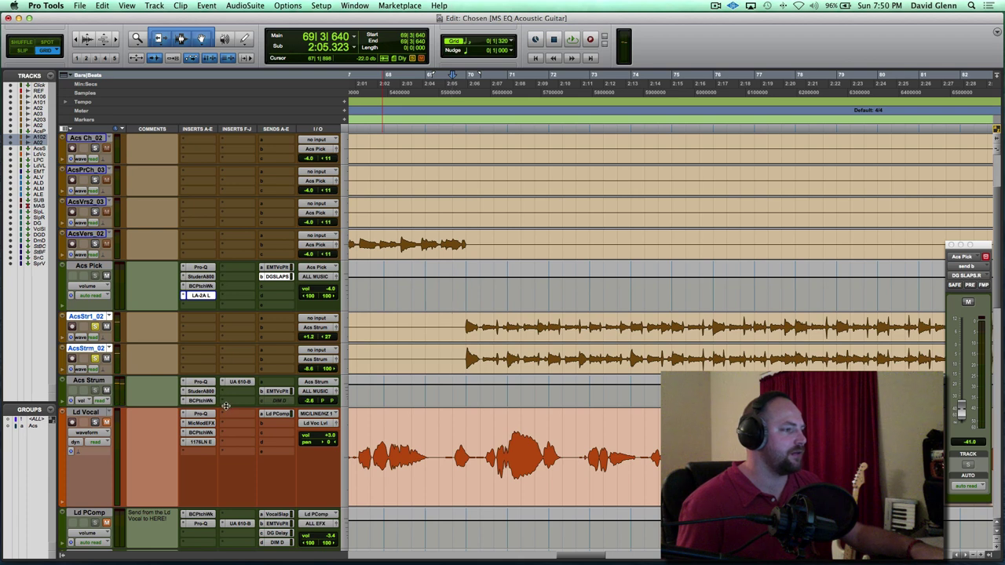
{"action": "left_click_drag", "start_coordinate": [225, 406], "coordinate": [225, 427]}
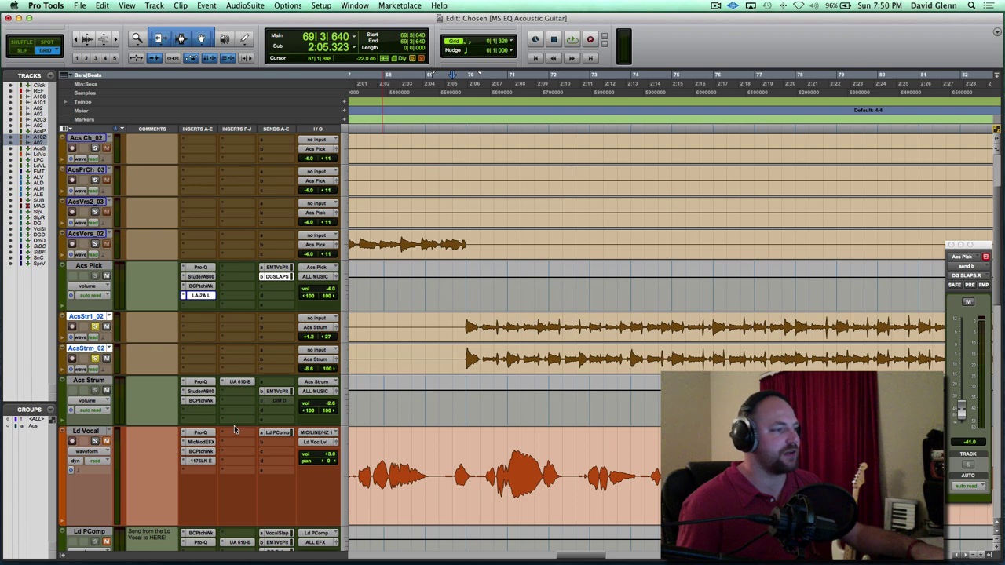
{"action": "mouse_move", "coordinate": [234, 424]}
{"action": "left_mouse_down"}
{"action": "mouse_move", "coordinate": [233, 398]}
{"action": "mouse_move", "coordinate": [234, 407]}
{"action": "left_mouse_up"}
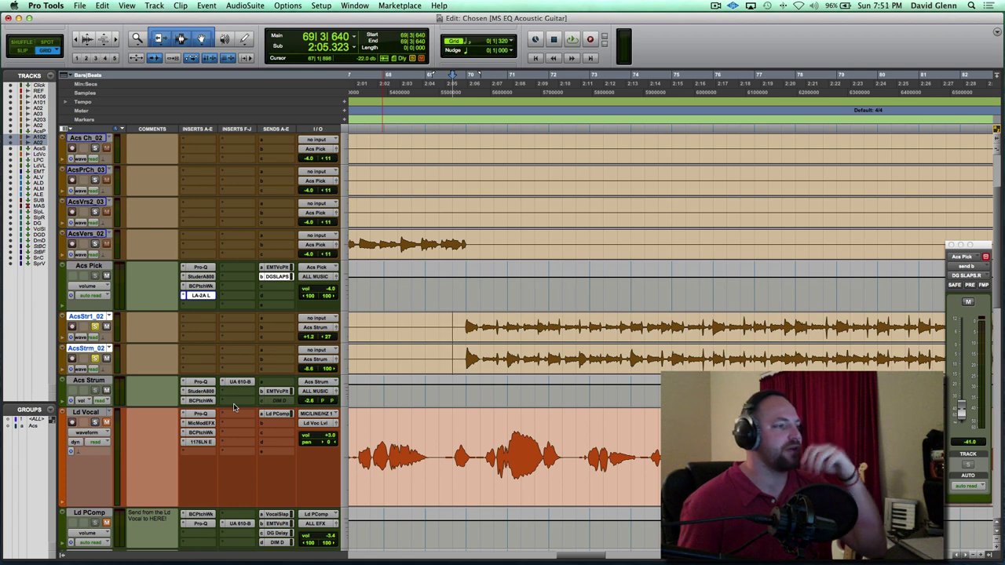
{"action": "mouse_move", "coordinate": [233, 407]}
{"action": "left_mouse_down"}
{"action": "mouse_move", "coordinate": [229, 437]}
{"action": "mouse_move", "coordinate": [229, 424]}
{"action": "left_mouse_up"}
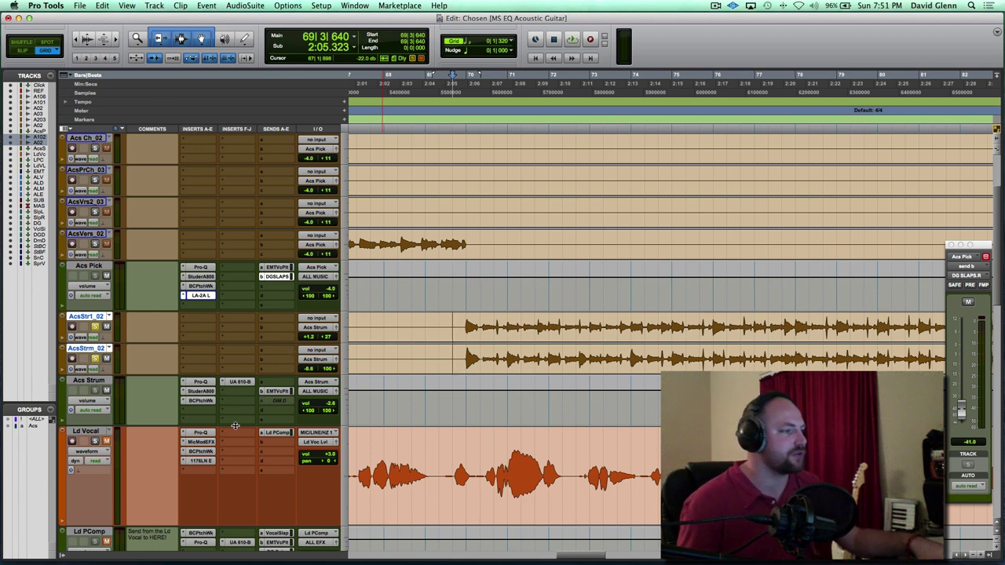
{"action": "mouse_move", "coordinate": [235, 426]}
{"action": "left_mouse_down"}
{"action": "mouse_move", "coordinate": [234, 414]}
{"action": "mouse_move", "coordinate": [231, 426]}
{"action": "left_mouse_up"}
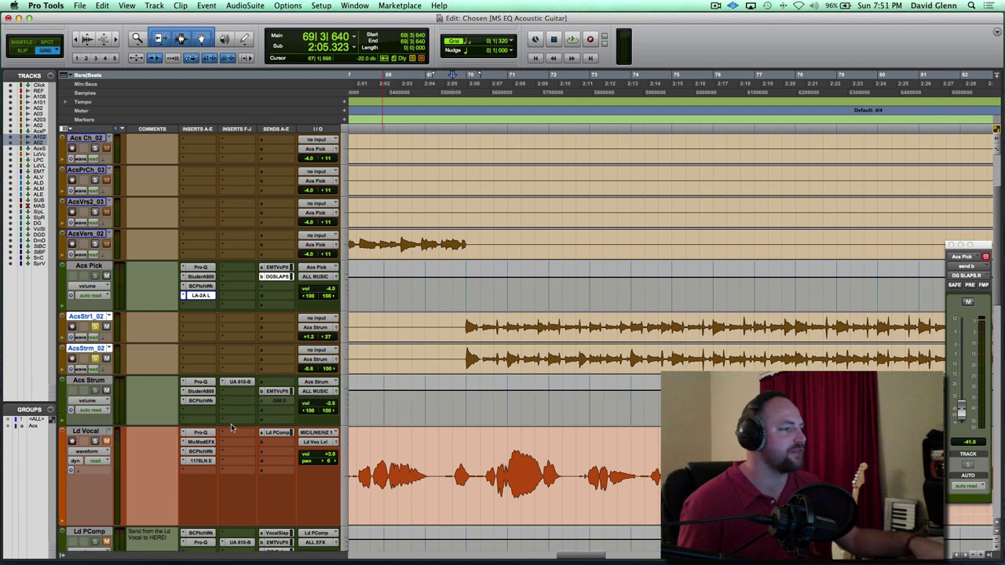
{"action": "left_click", "coordinate": [202, 381]}
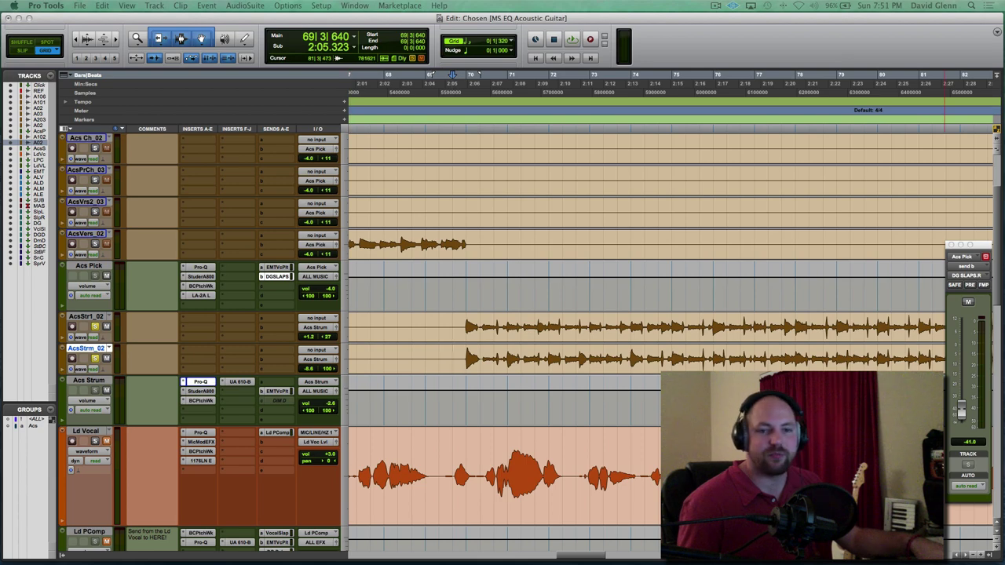
{"action": "left_click_drag", "start_coordinate": [565, 16], "coordinate": [570, 93]}
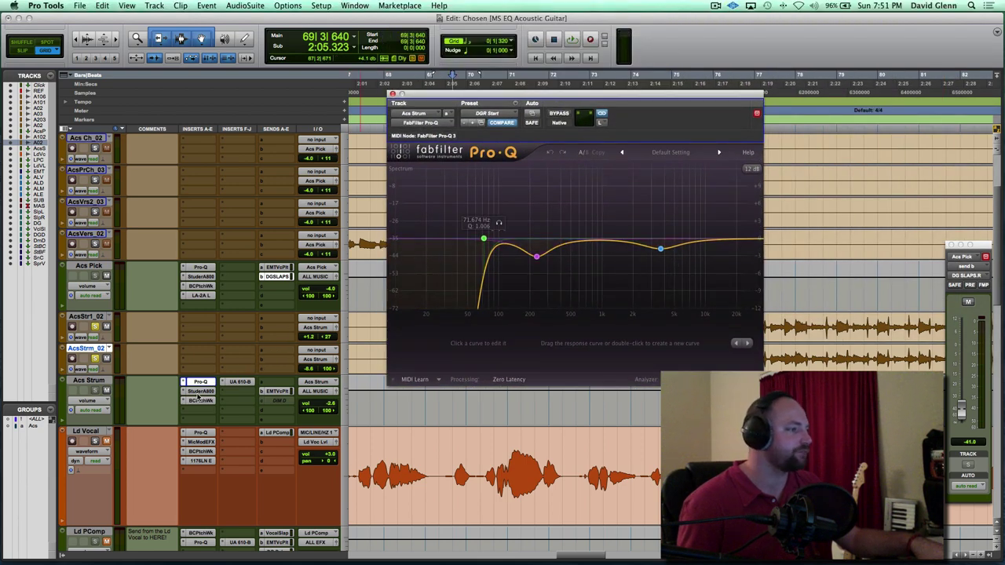
{"action": "left_click", "coordinate": [200, 392]}
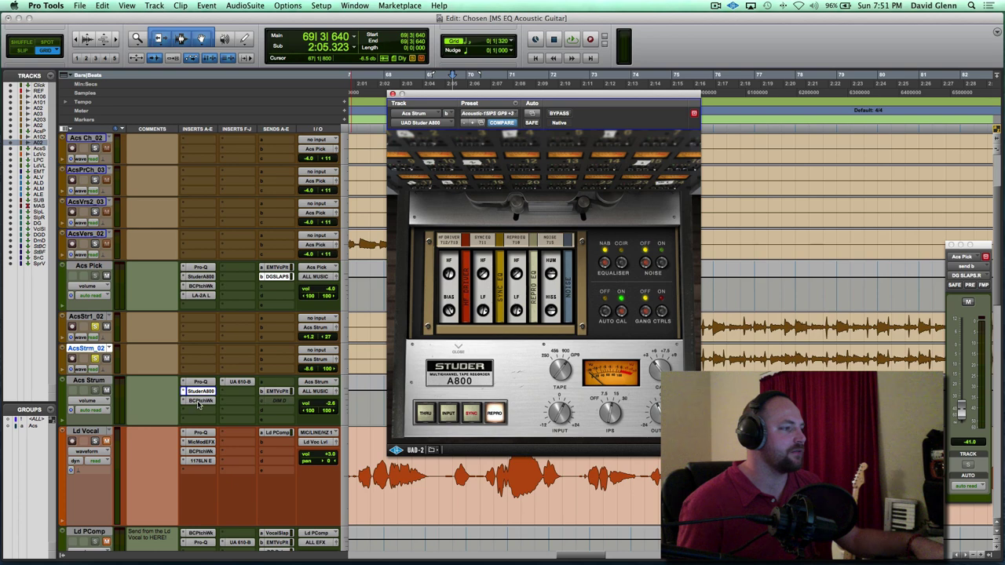
{"action": "left_click", "coordinate": [200, 401]}
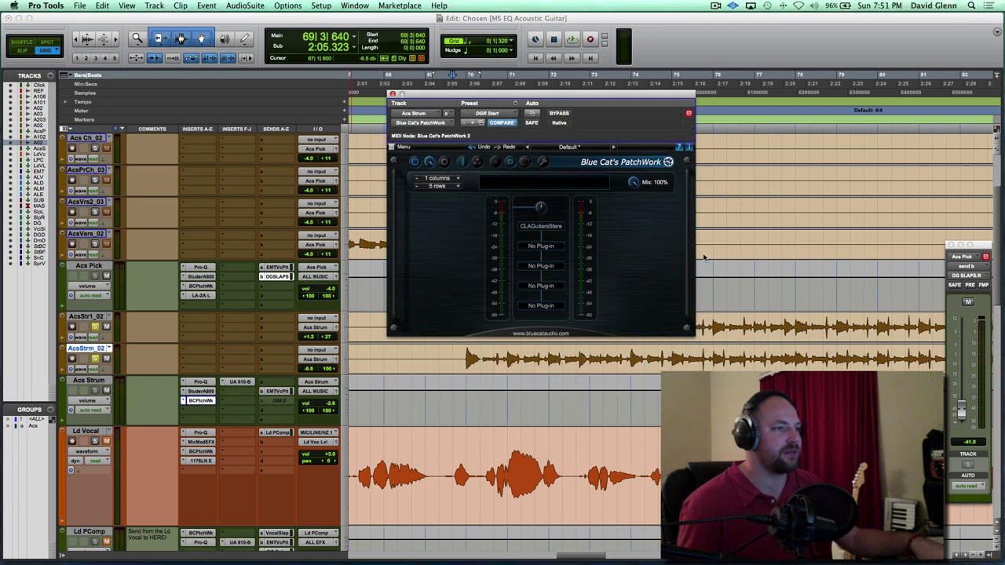
{"action": "left_click", "coordinate": [393, 94]}
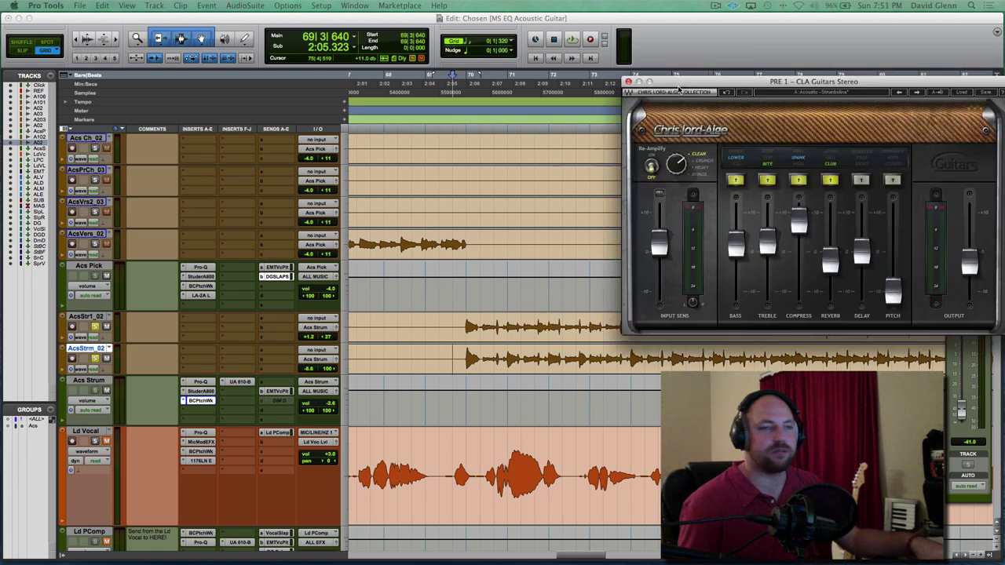
{"action": "left_click_drag", "start_coordinate": [813, 107], "coordinate": [592, 140]}
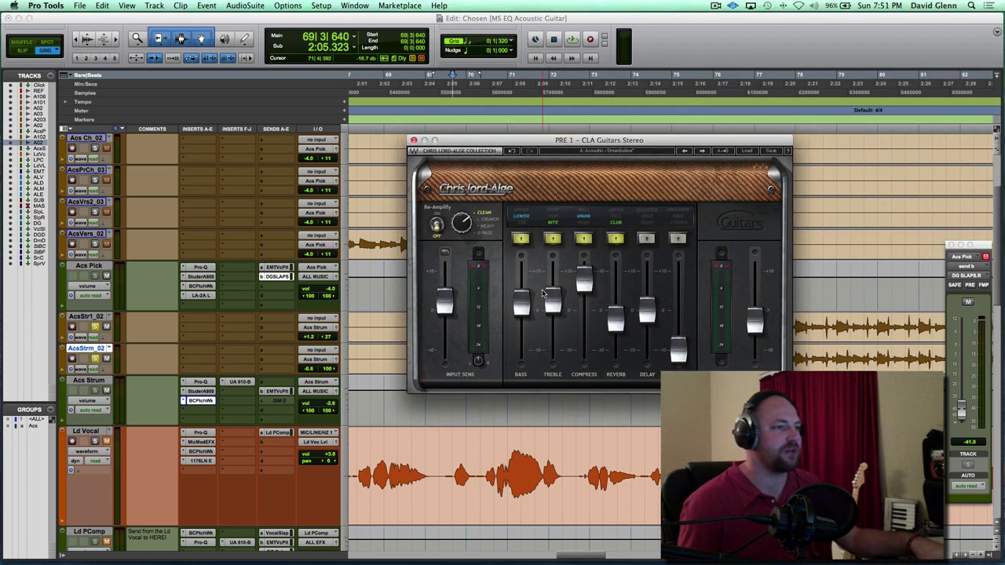
{"action": "mouse_move", "coordinate": [556, 300]}
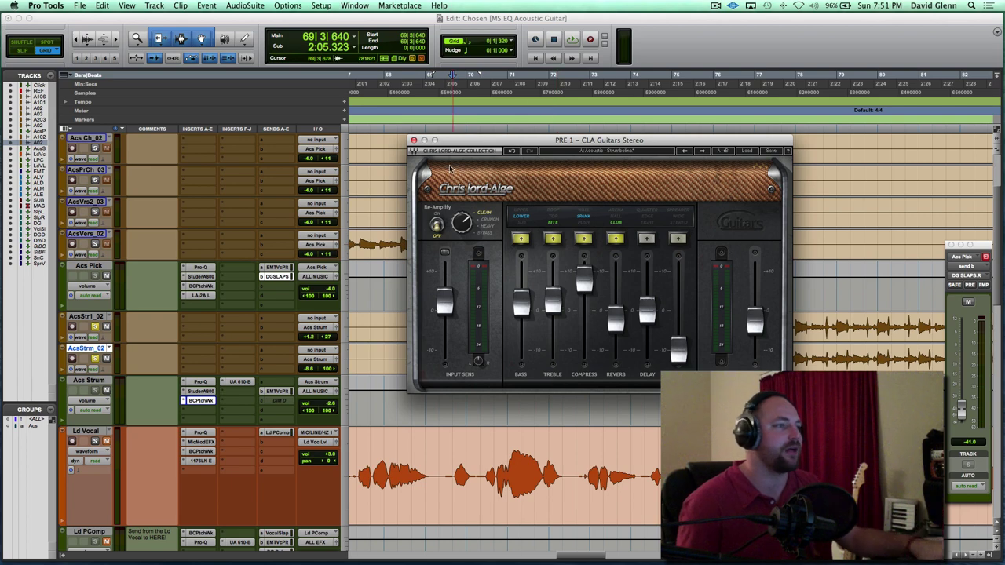
{"action": "left_click", "coordinate": [414, 140]}
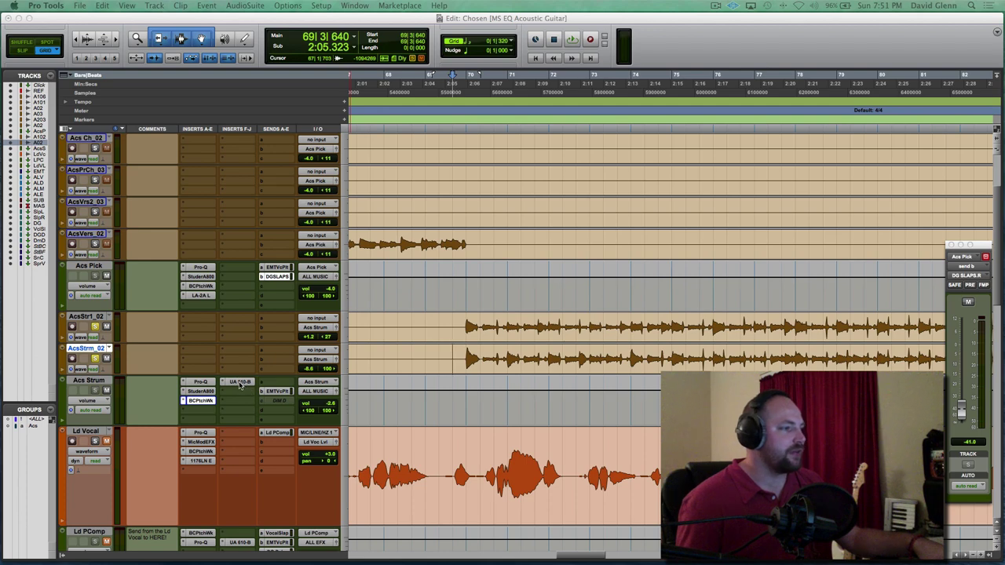
{"action": "left_click", "coordinate": [240, 382]}
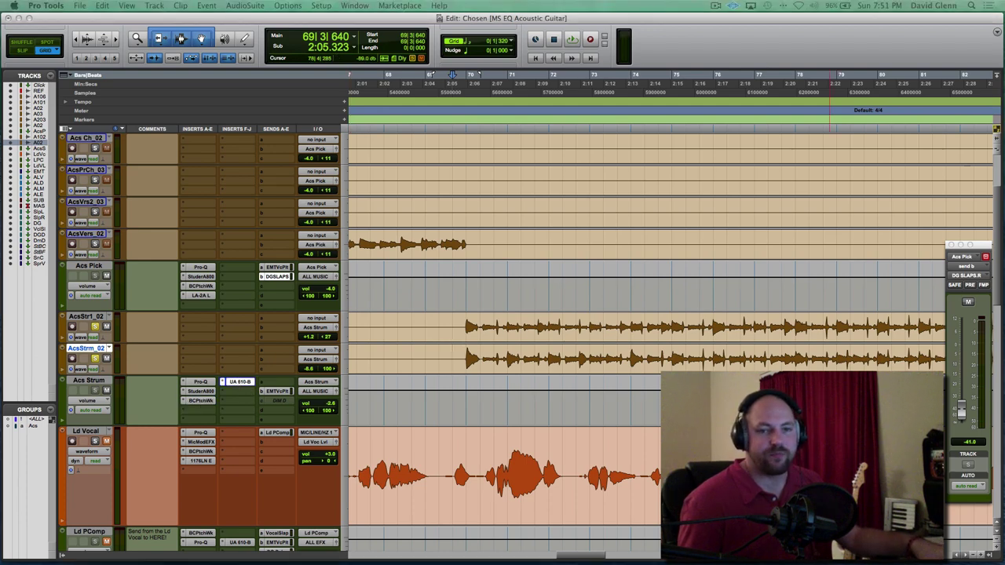
{"action": "left_click_drag", "start_coordinate": [698, 73], "coordinate": [597, 108]}
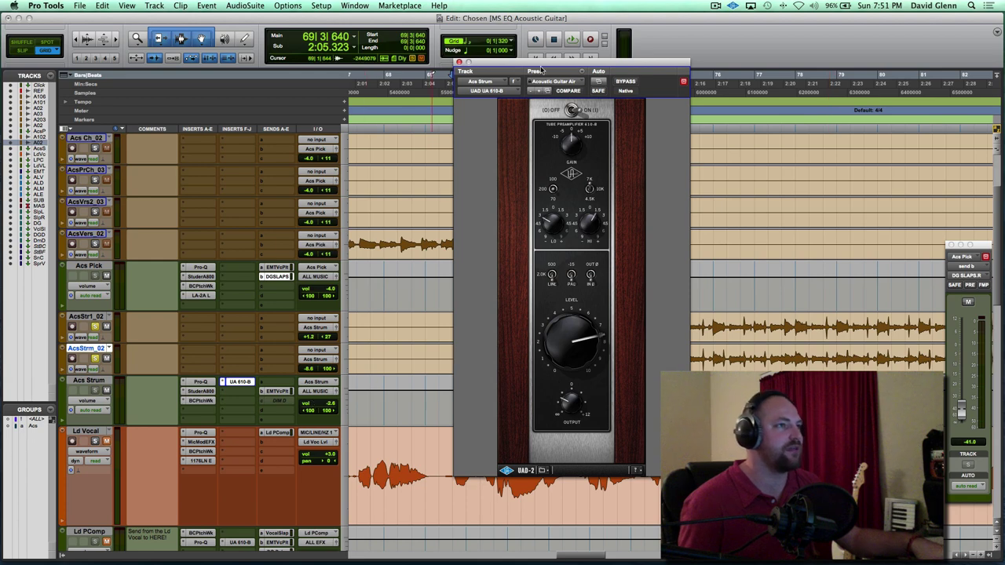
{"action": "left_click_drag", "start_coordinate": [541, 69], "coordinate": [271, 72]}
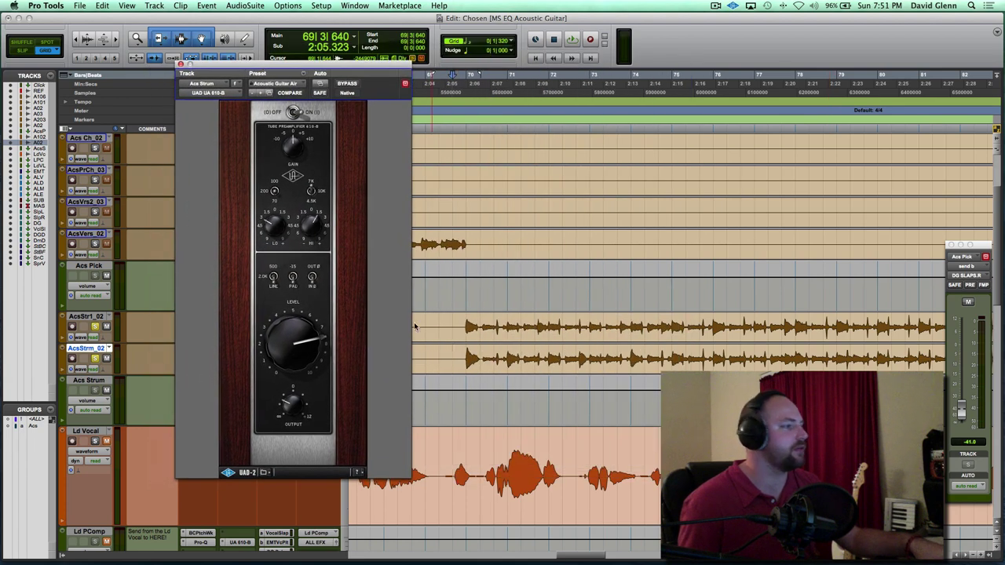
{"action": "left_click", "coordinate": [348, 84]}
{"action": "key", "text": "space"}
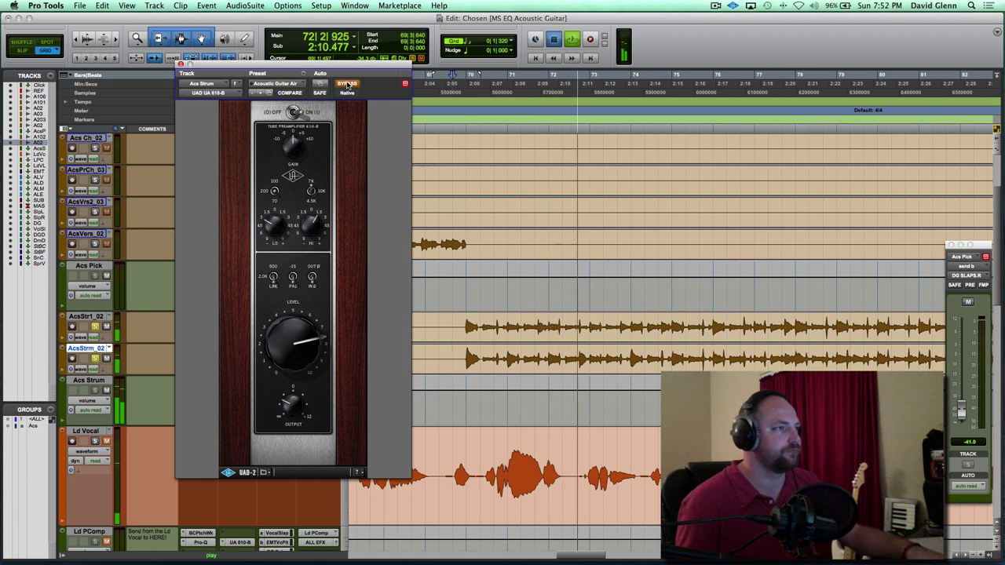
{"action": "left_click", "coordinate": [348, 85]}
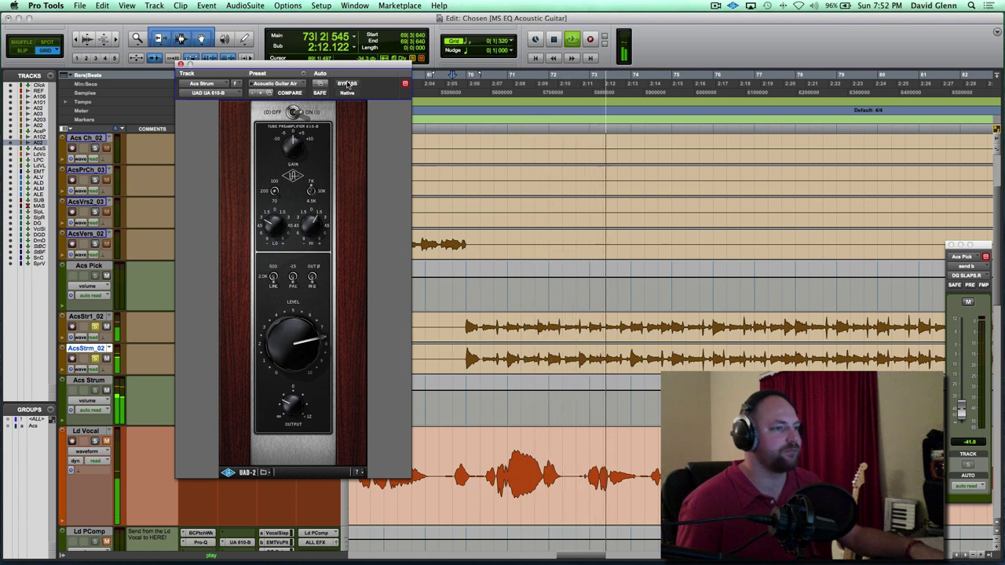
{"action": "left_click", "coordinate": [348, 84]}
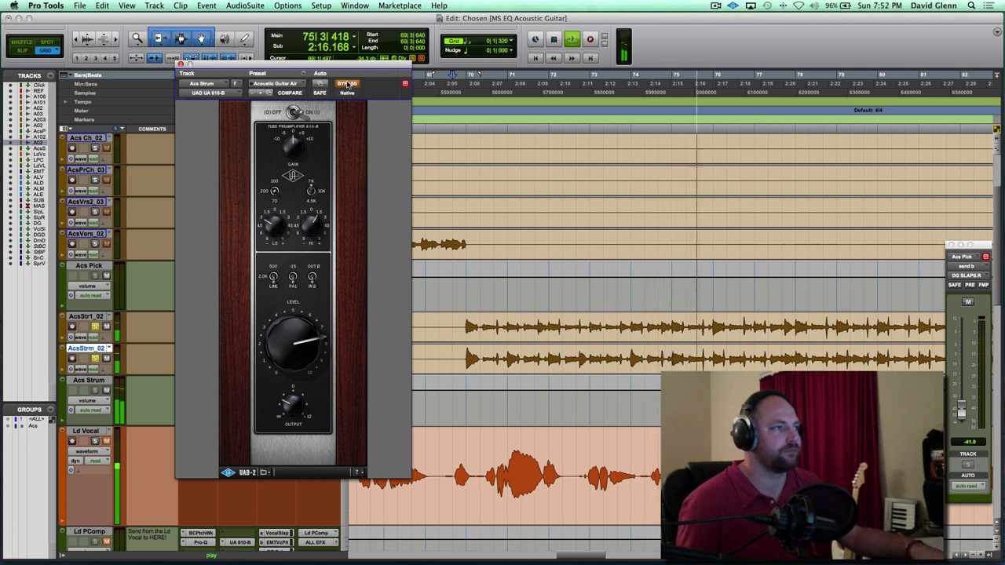
{"action": "left_click", "coordinate": [348, 84]}
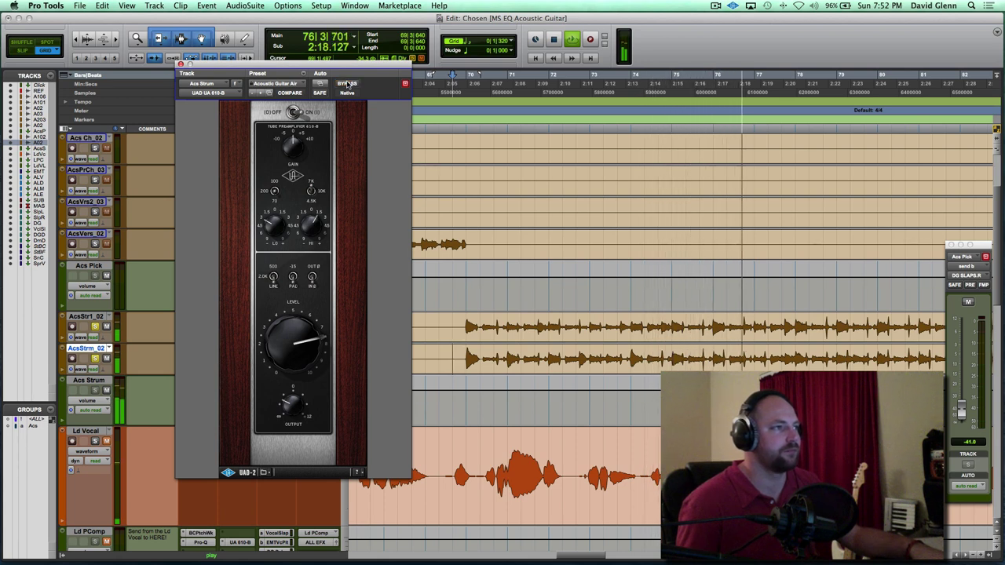
{"action": "key", "text": "space"}
{"action": "left_click", "coordinate": [181, 64]}
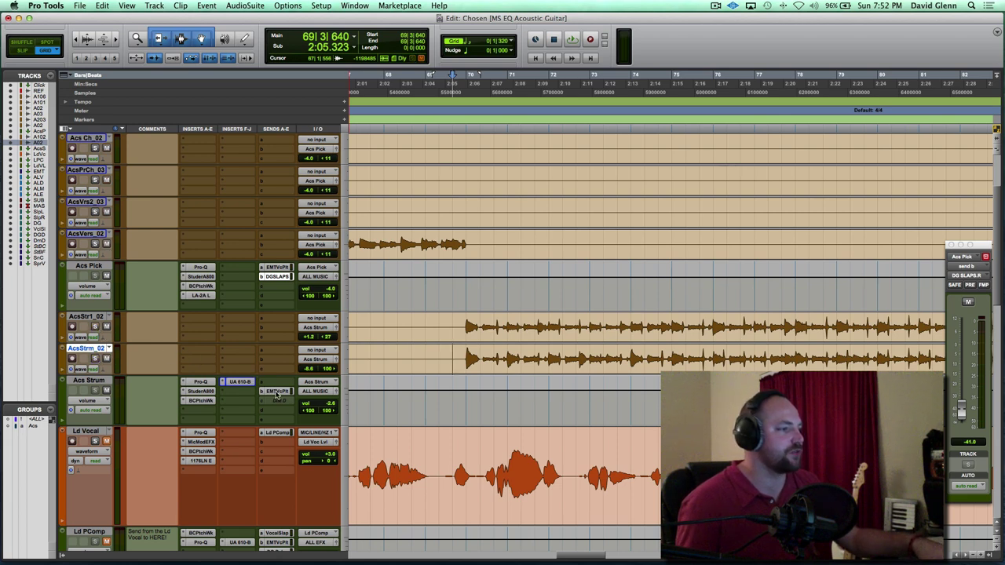
Bring up the Acs Strum reverb send and solo both strum tracks to audition them
{"action": "left_click", "coordinate": [277, 391]}
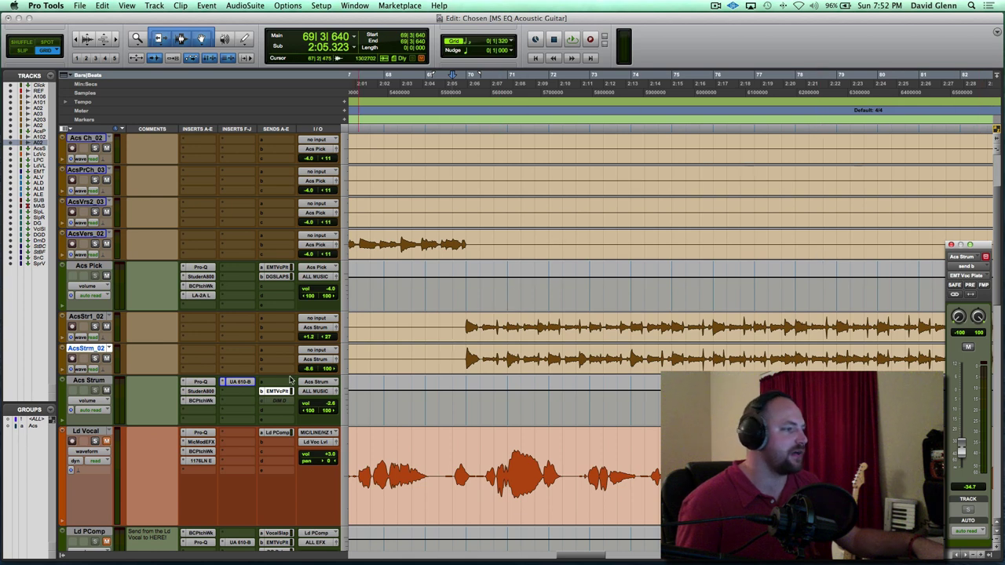
{"action": "left_click", "coordinate": [86, 316], "text": "shift"}
{"action": "left_click", "coordinate": [95, 327]}
{"action": "key", "text": "space"}
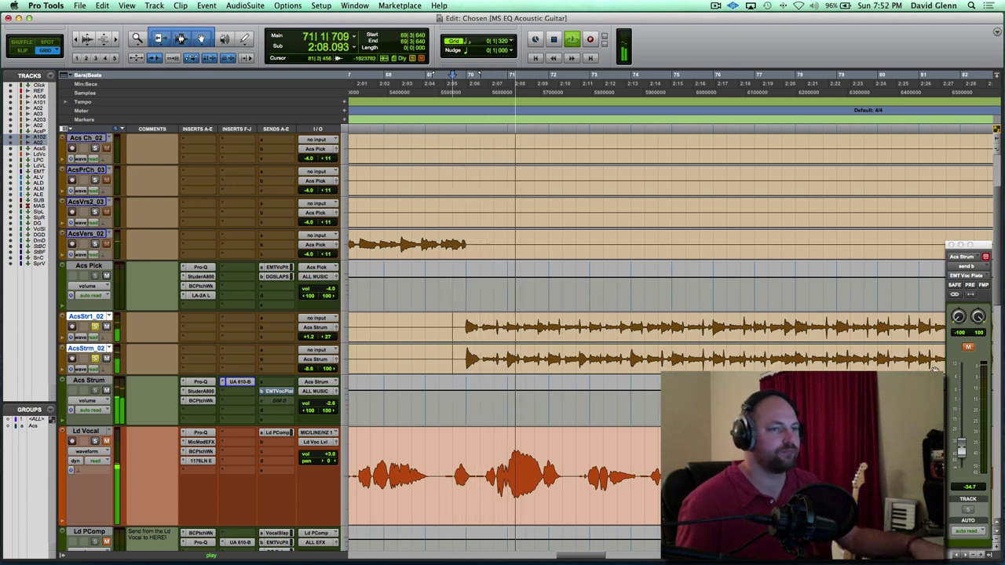
{"action": "key", "text": "space"}
Unmute the Acs Strum EMT Voc Plate send and ride its level to -32.7 dB during playback
{"action": "left_click", "coordinate": [968, 347]}
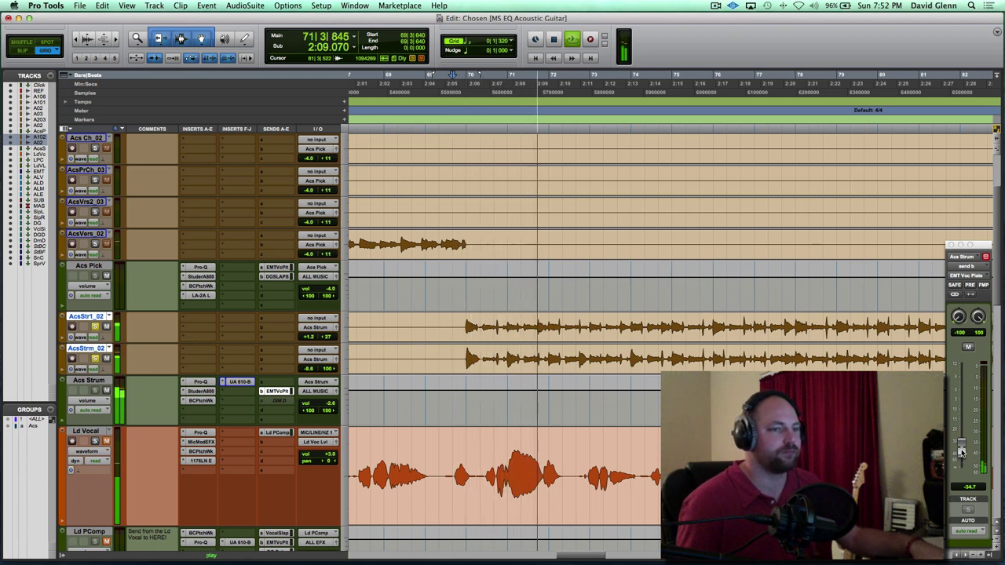
{"action": "left_click_drag", "start_coordinate": [961, 450], "coordinate": [962, 432]}
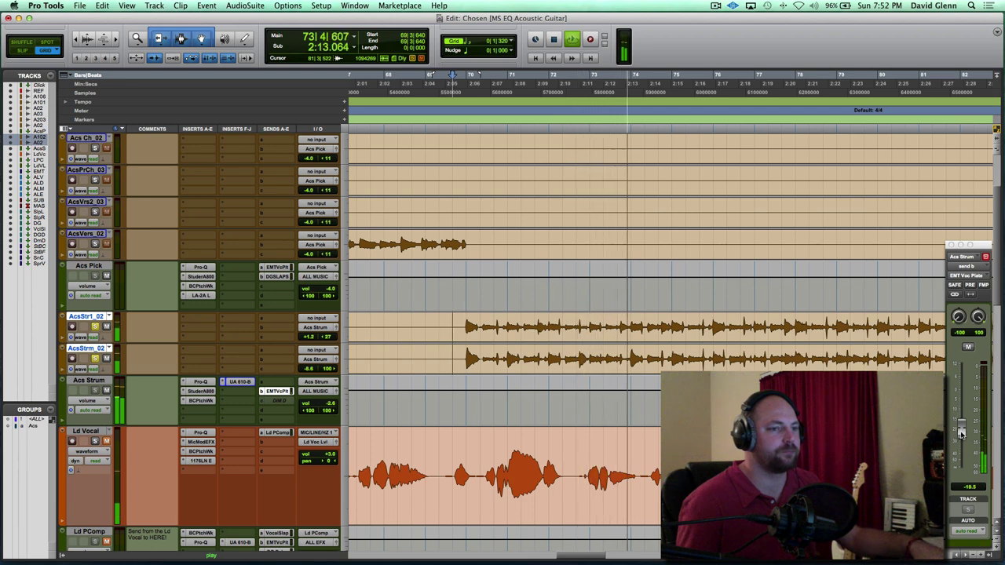
{"action": "left_click_drag", "start_coordinate": [961, 432], "coordinate": [961, 449]}
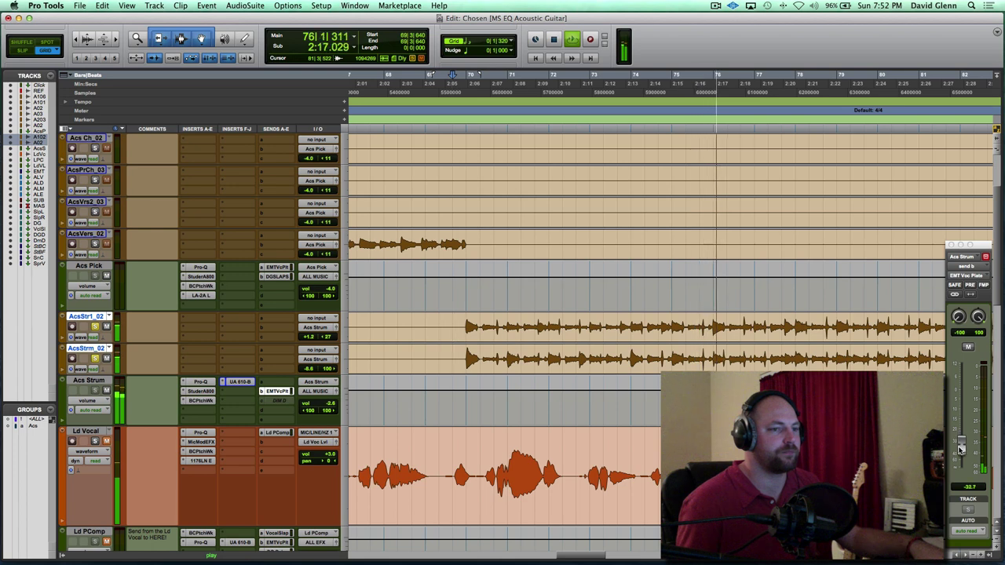
{"action": "key", "text": "space"}
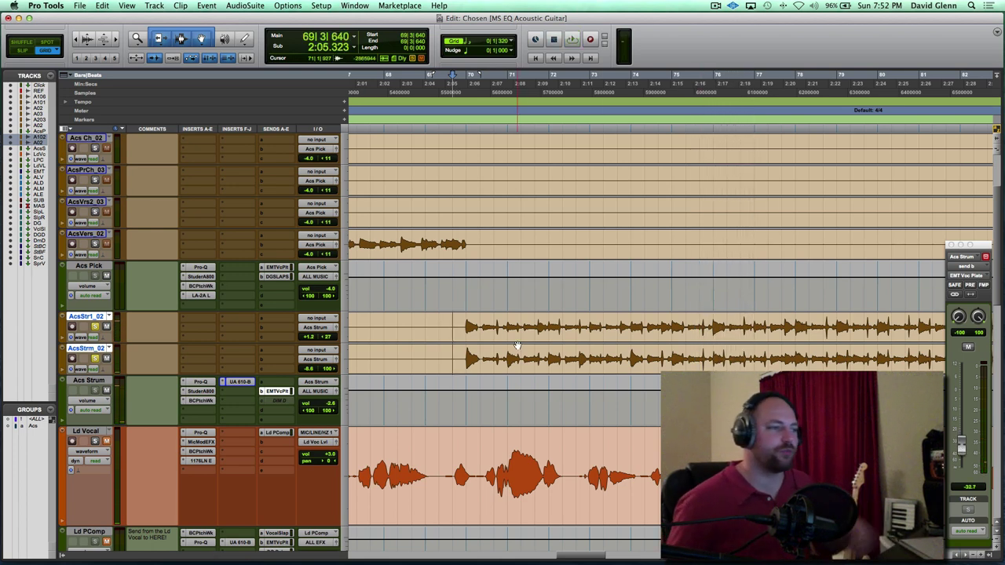
Select only AcsStrm_02 and zoom out to the whole song, through Location 3 and THE END
{"action": "left_click", "coordinate": [88, 350]}
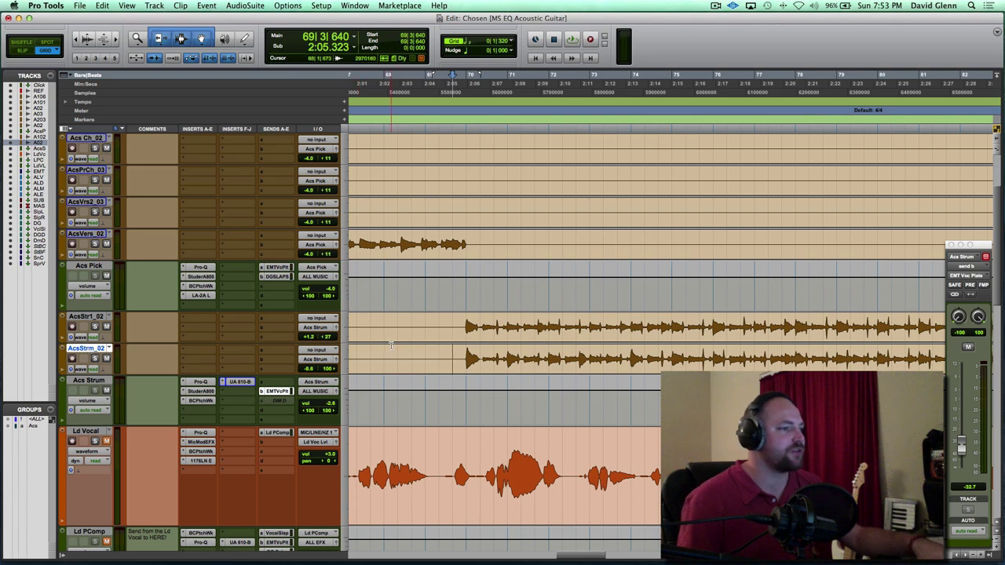
{"action": "key", "text": "super+bracketleft"}
{"action": "key", "text": "super+bracketleft"}
{"action": "key", "text": "super+bracketleft"}
{"action": "scroll", "coordinate": [391, 345], "scroll_direction": "right", "scroll_amount": 5}
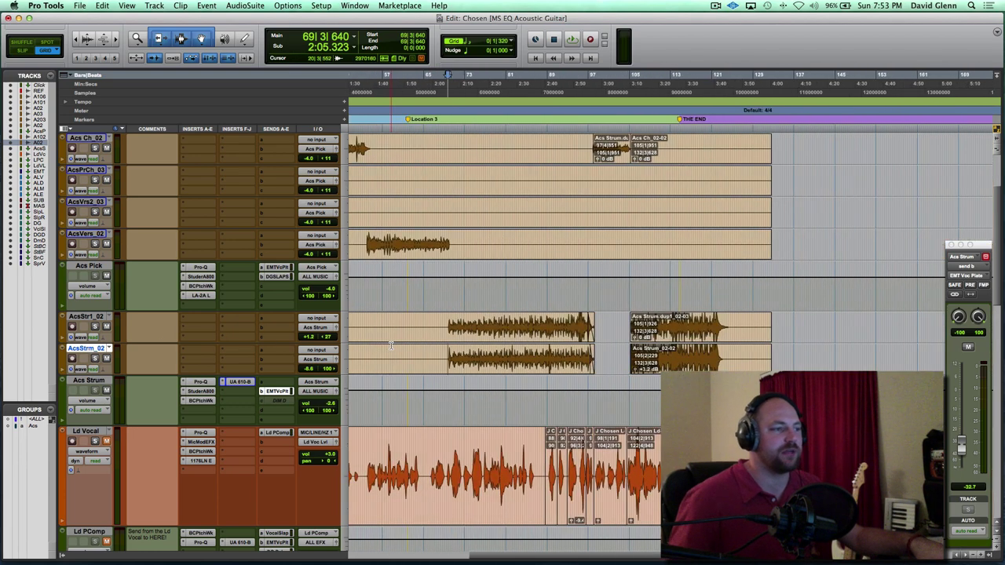